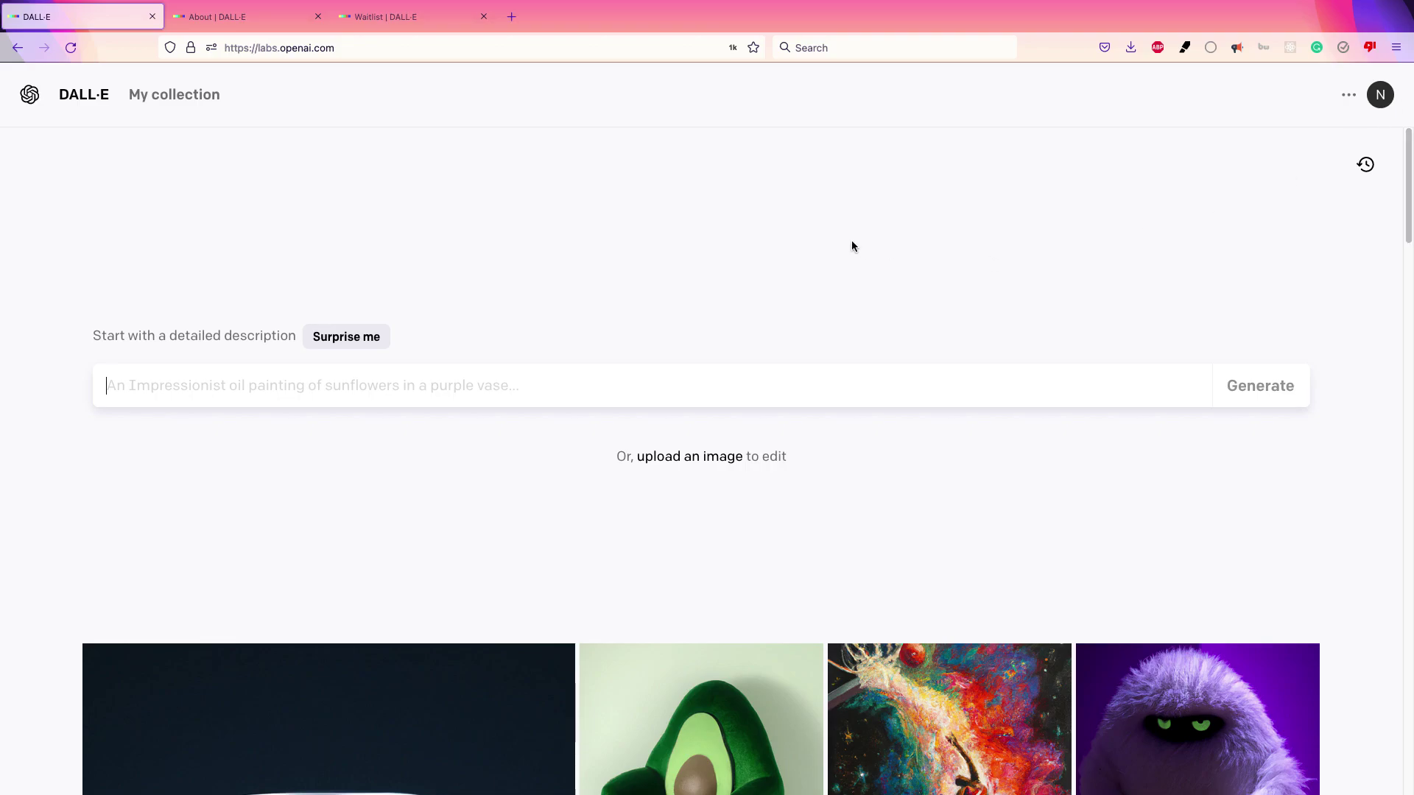
# Scroll the gallery, visit the DALL·E waitlist sign-up page, then return to the gallery.
pyautogui.moveTo(1408, 169); pyautogui.dragTo(1410, 216)
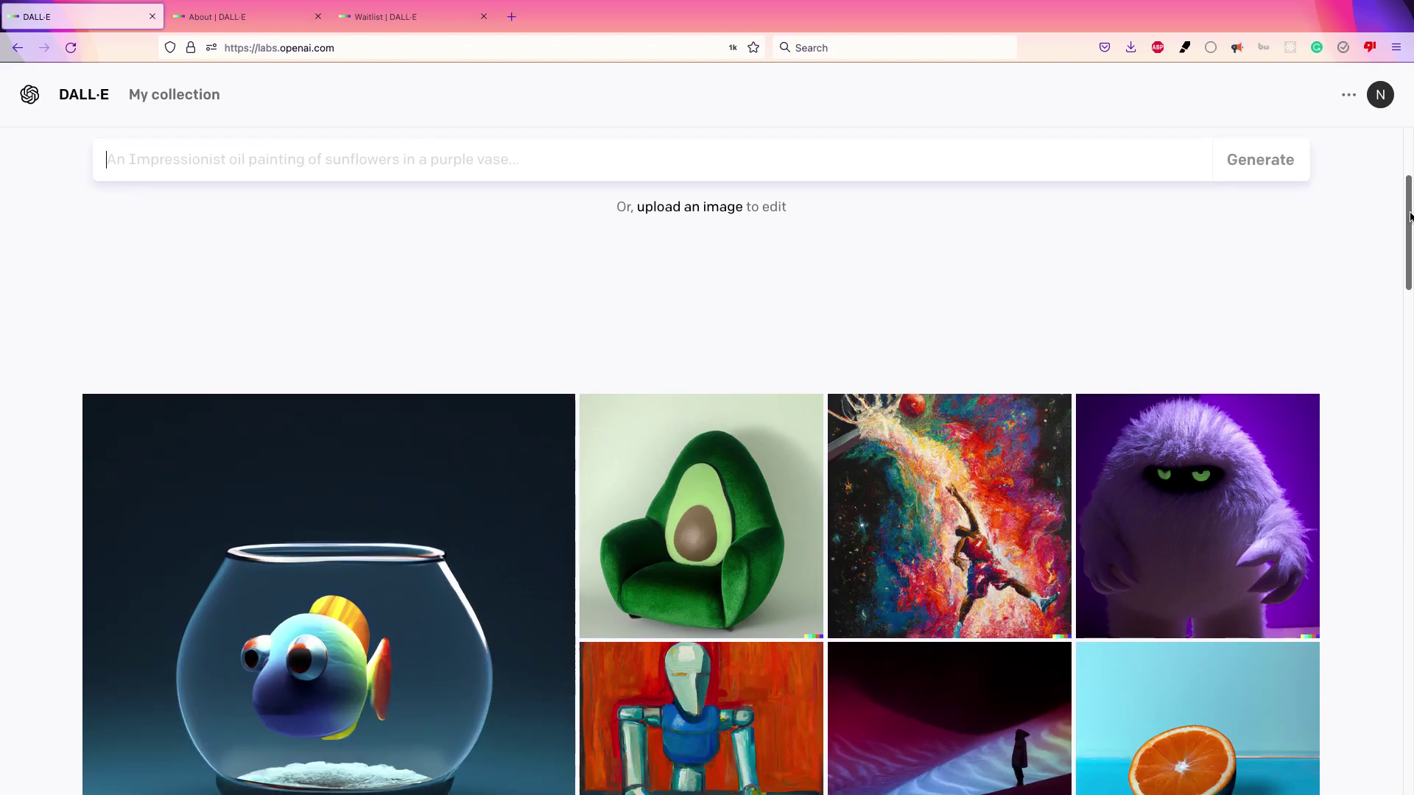
pyautogui.moveTo(1410, 216)
pyautogui.mouseDown()
pyautogui.moveTo(1411, 516)
pyautogui.moveTo(1409, 154)
pyautogui.moveTo(1408, 250)
pyautogui.mouseUp()
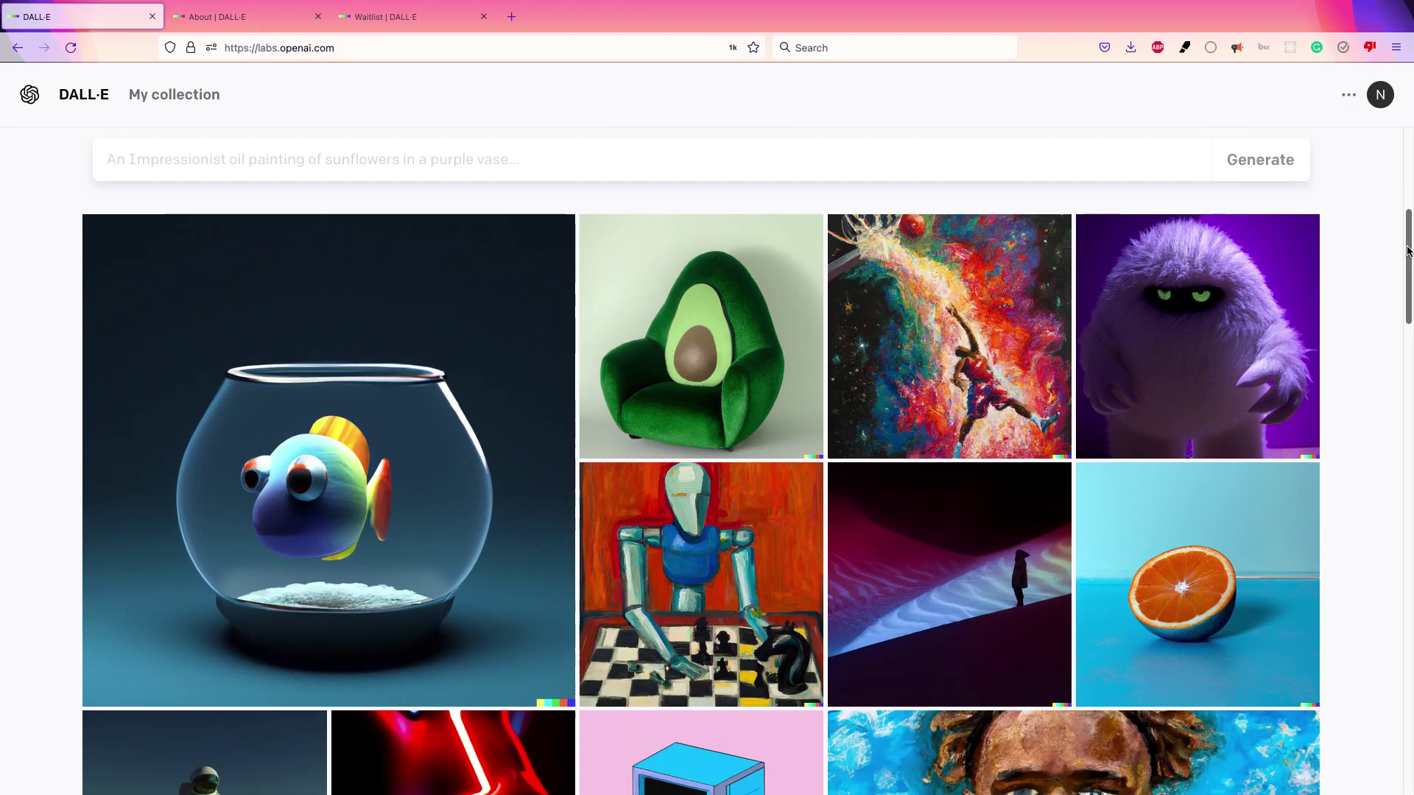
pyautogui.moveTo(1408, 250); pyautogui.dragTo(1409, 260)
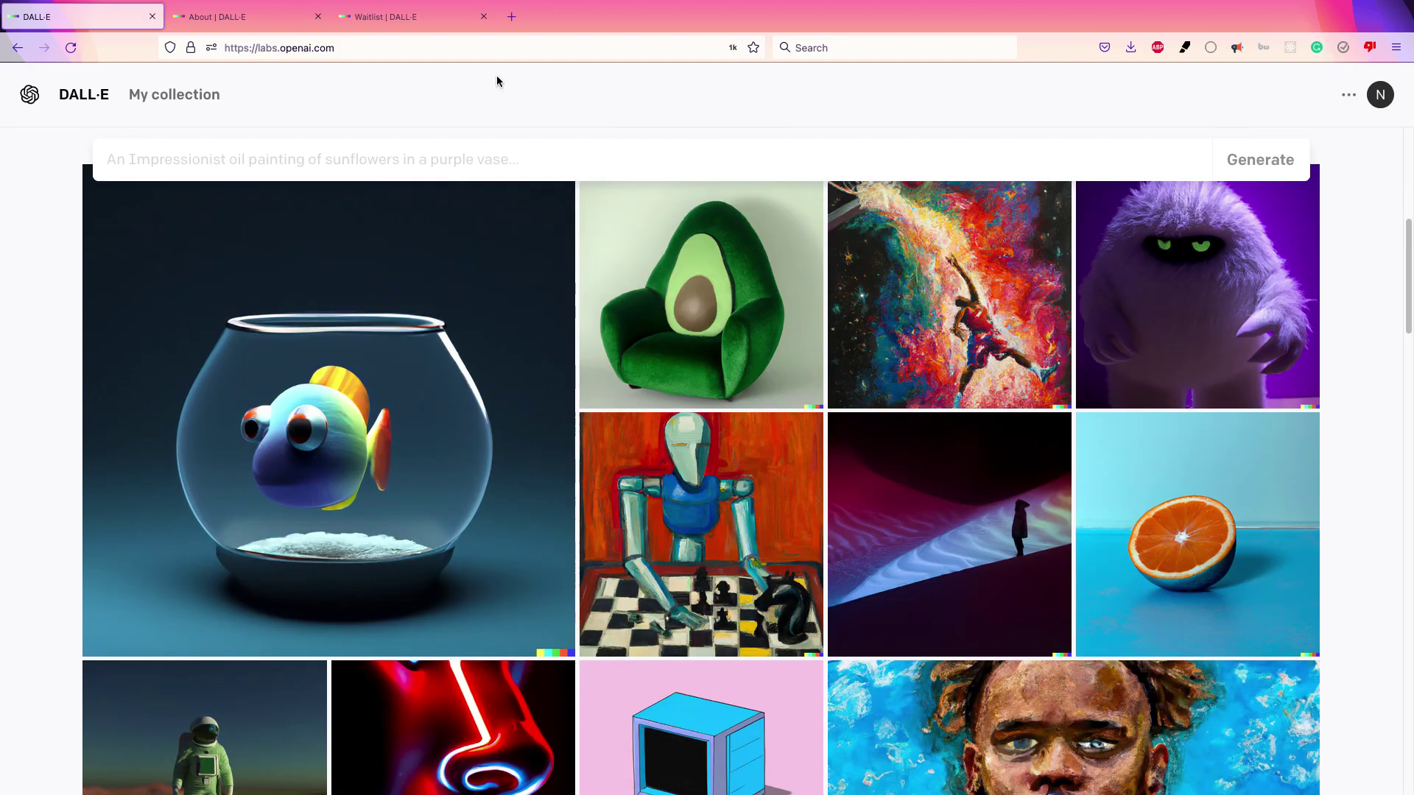
pyautogui.click(376, 54)
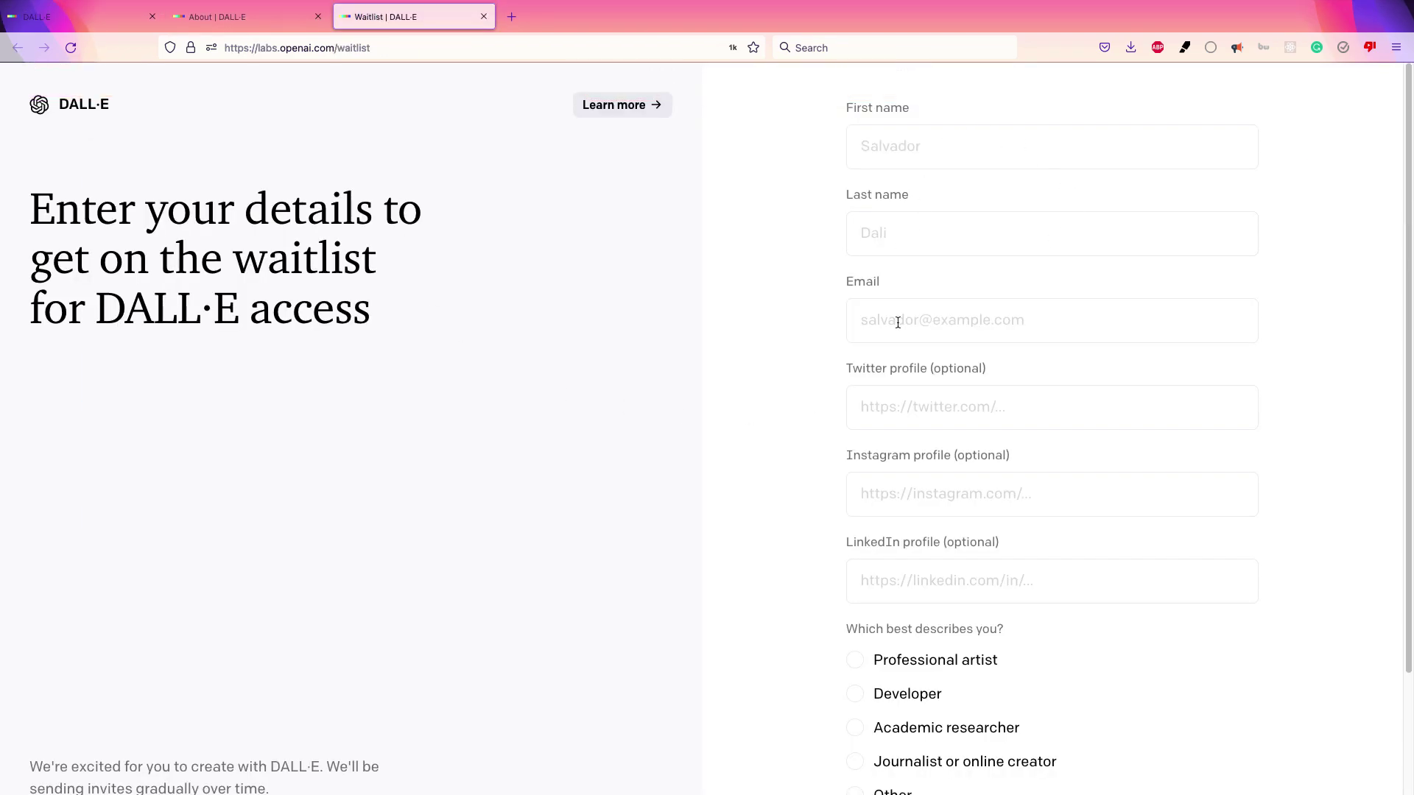
pyautogui.click(78, 13)
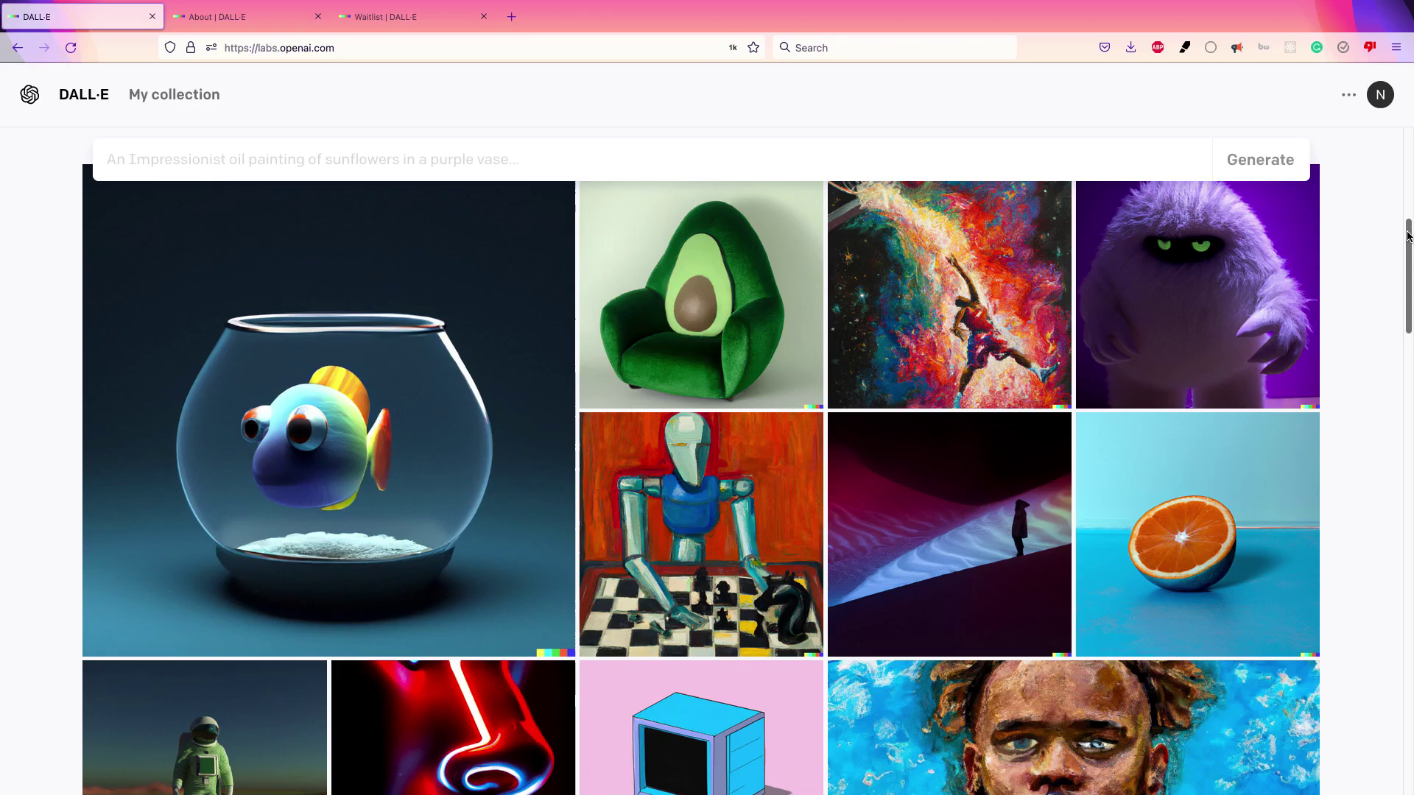
pyautogui.moveTo(1409, 237); pyautogui.dragTo(1409, 451)
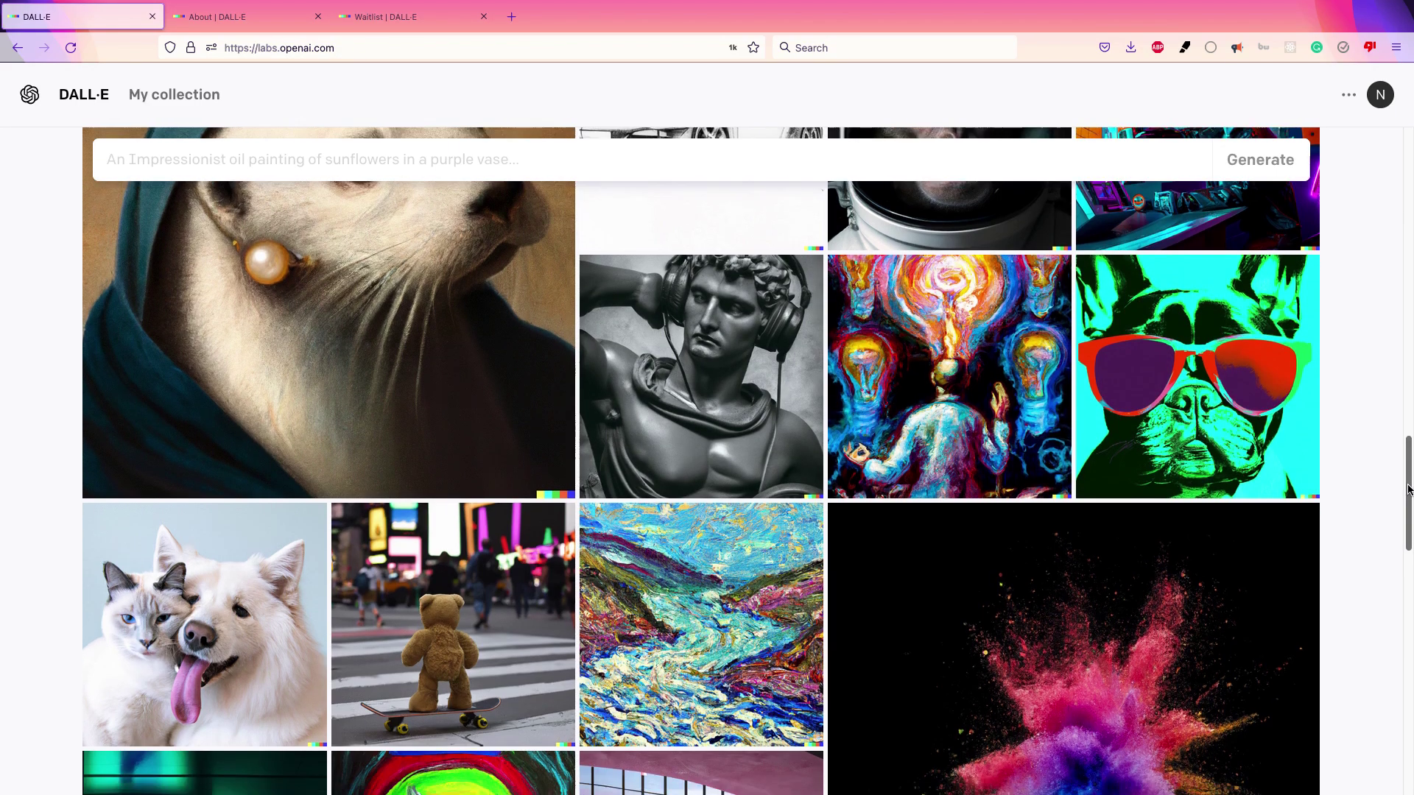
pyautogui.moveTo(1408, 482); pyautogui.dragTo(1409, 574)
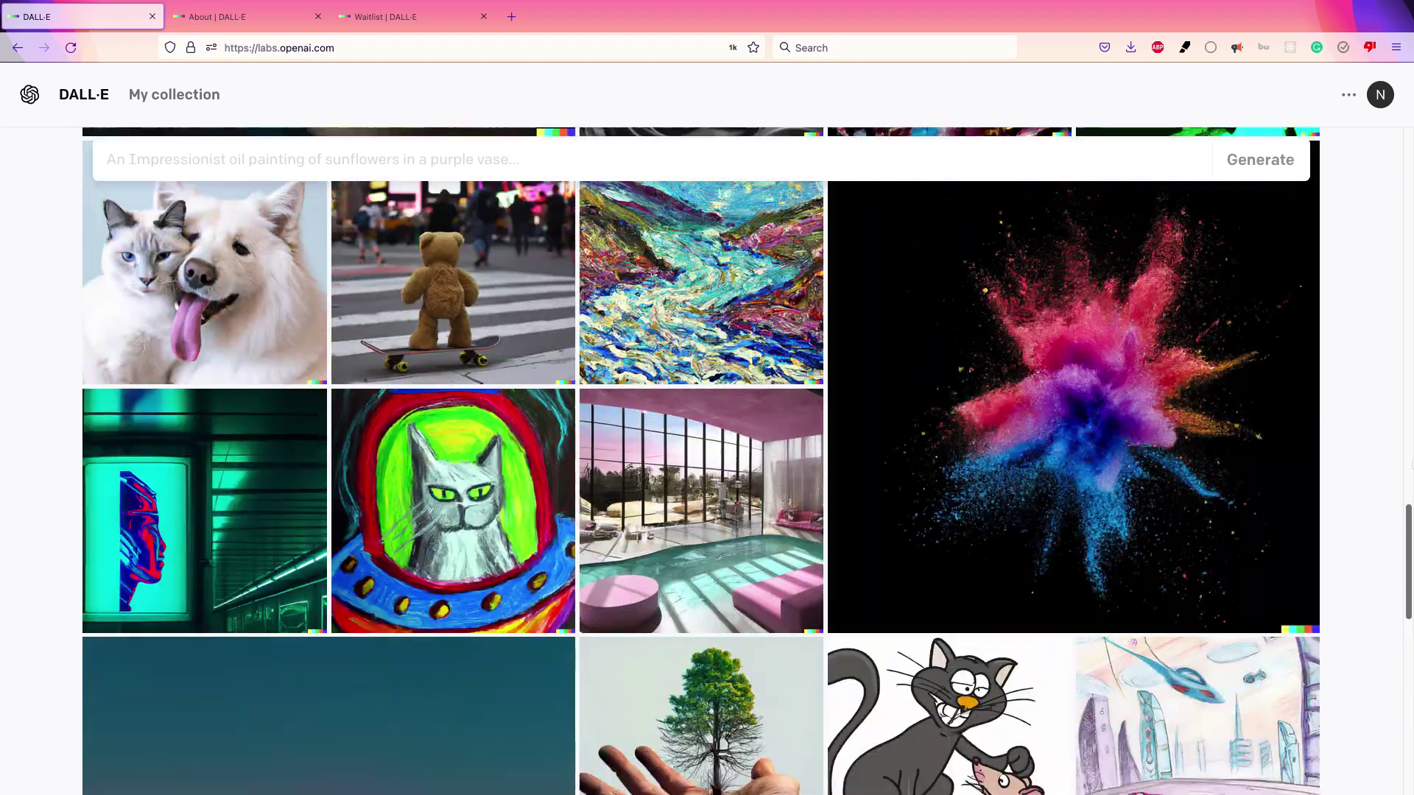
pyautogui.moveTo(1409, 574); pyautogui.dragTo(1409, 172)
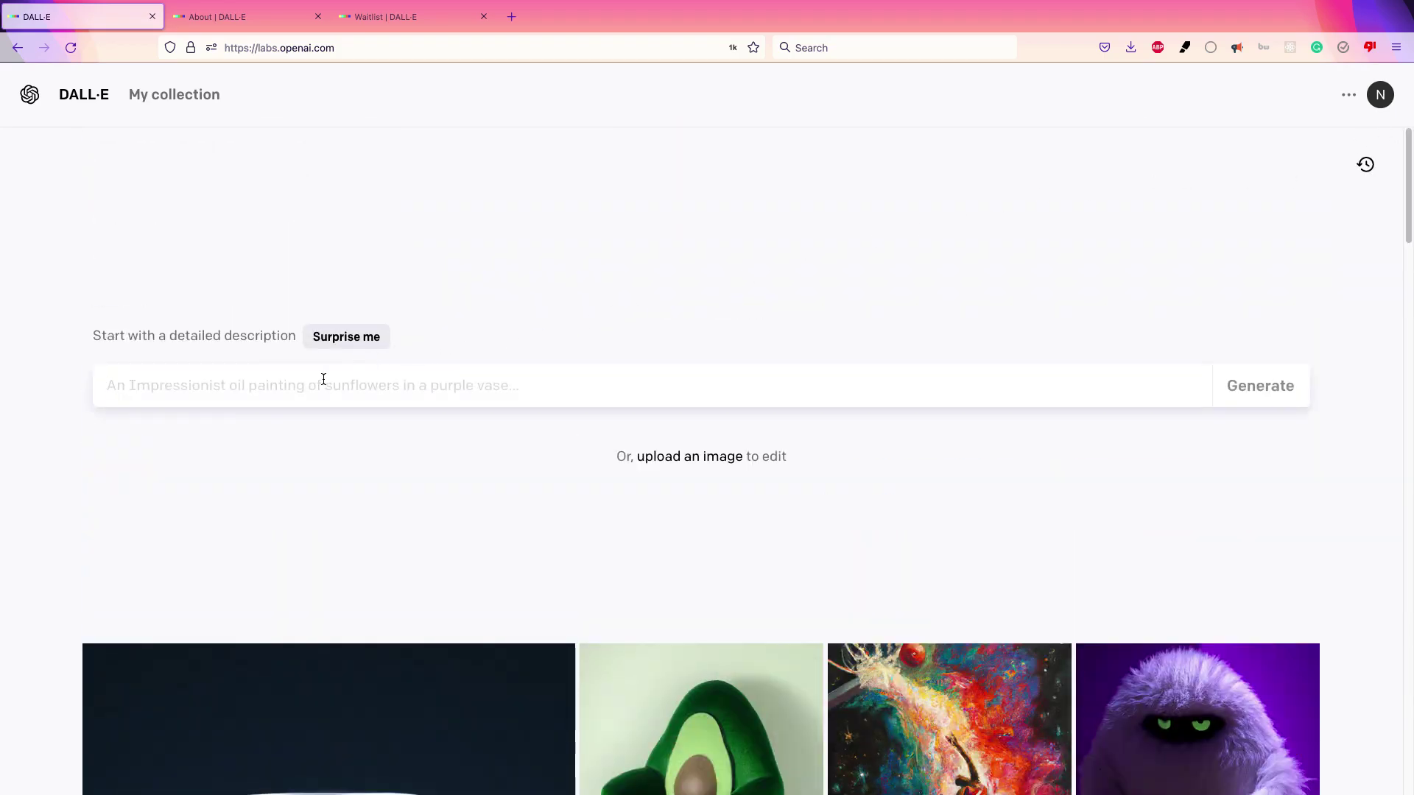
# Submit the prompt 'a lion playing football with tigers and listening to music'.
pyautogui.write('a')
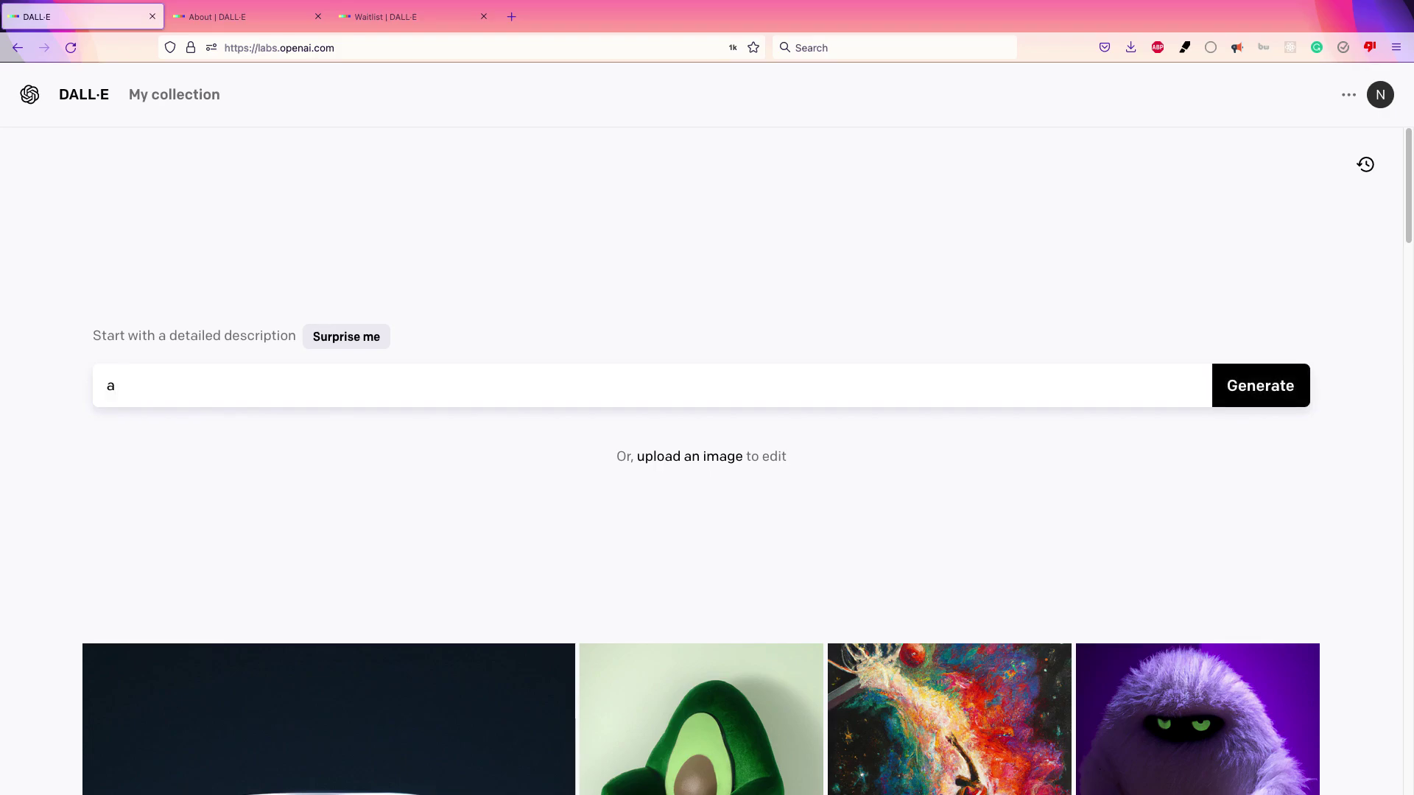
pyautogui.write('ion playing football with')
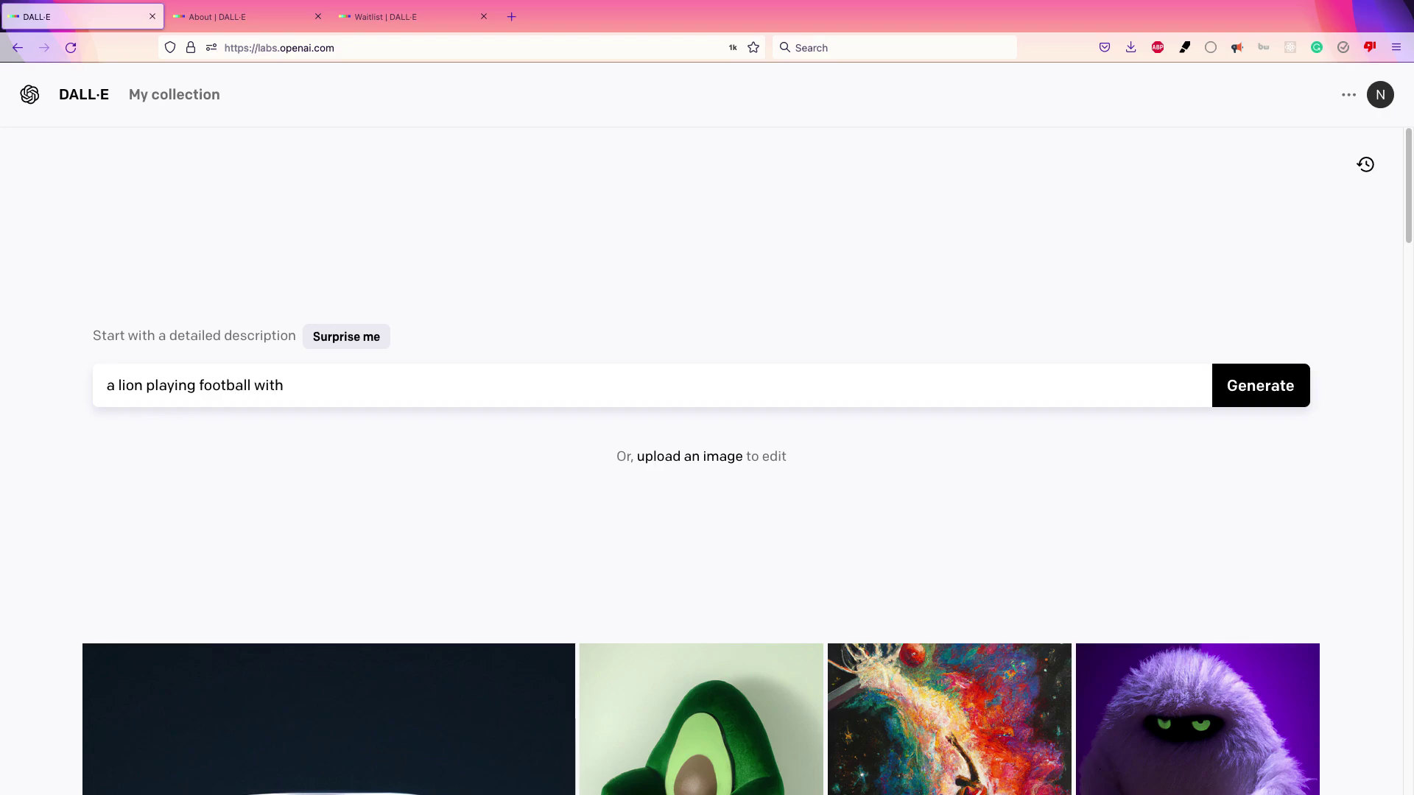
pyautogui.write(' tigers and ')
pyautogui.write('liset')
pyautogui.press('BackSpace')
pyautogui.press('BackSpace')
pyautogui.write('ten')
pyautogui.write('ing to music')
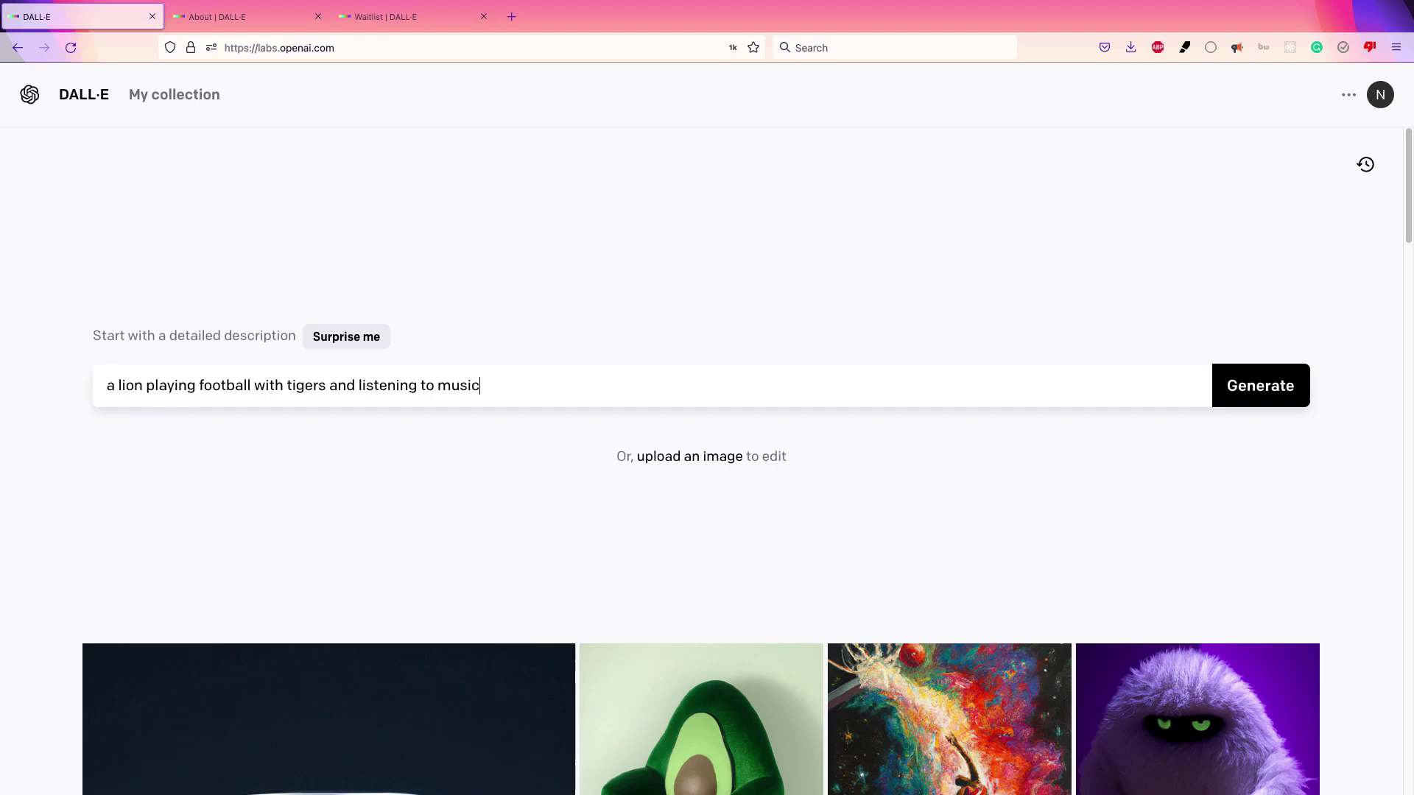
pyautogui.click(1245, 397)
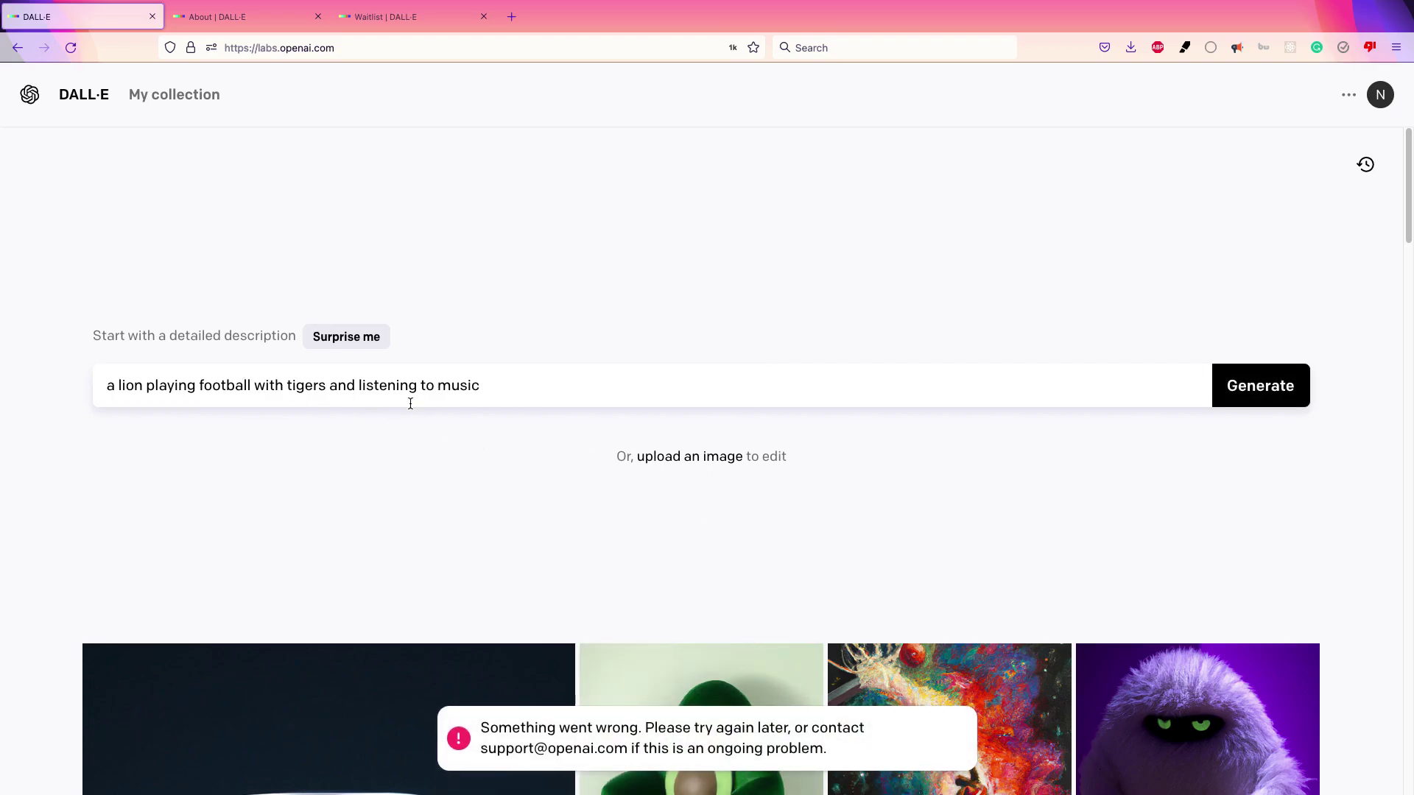
# Replace the lion prompt with 'a bird playing guitar and a boy watching the bird' and generate.
pyautogui.tripleClick(393, 381)
pyautogui.press('BackSpace')
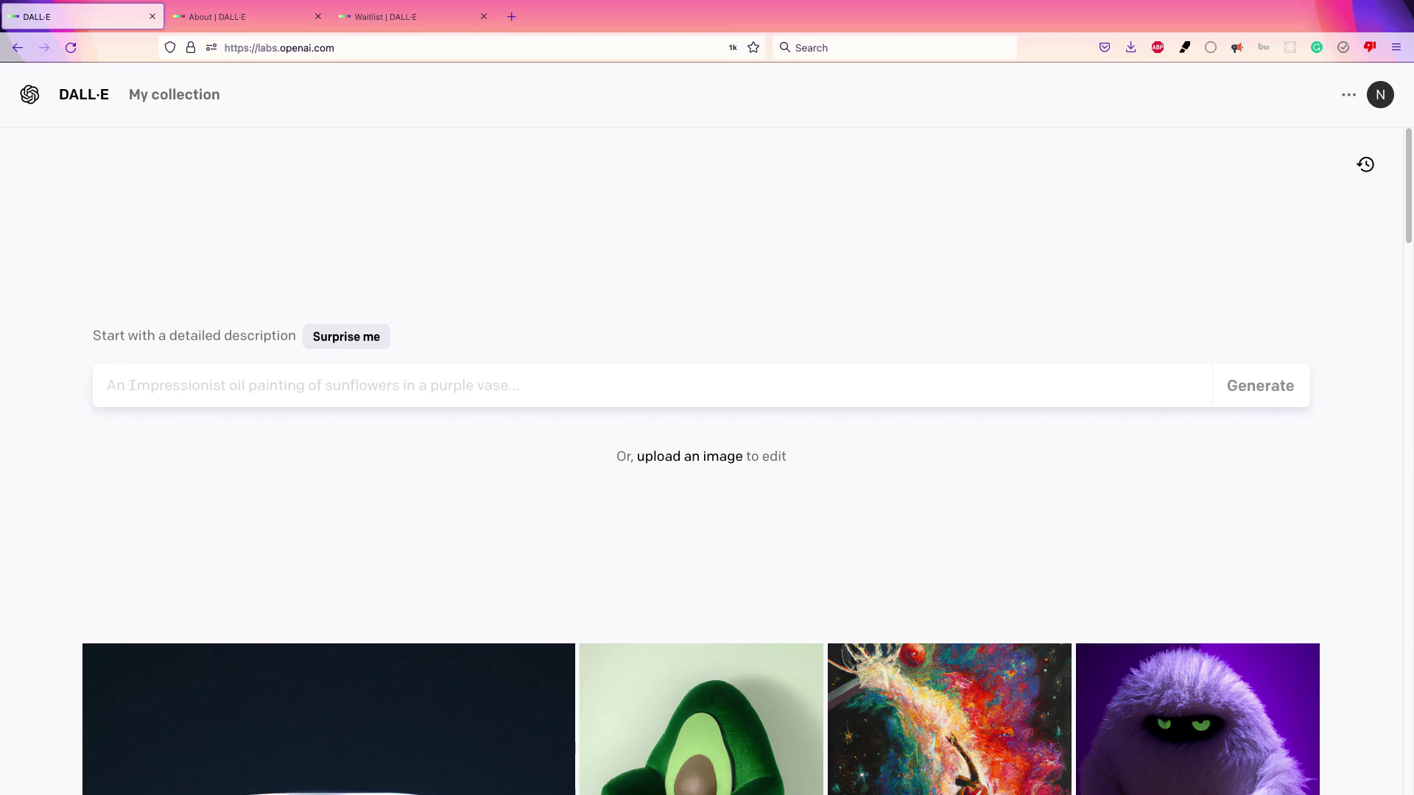
pyautogui.write('a ')
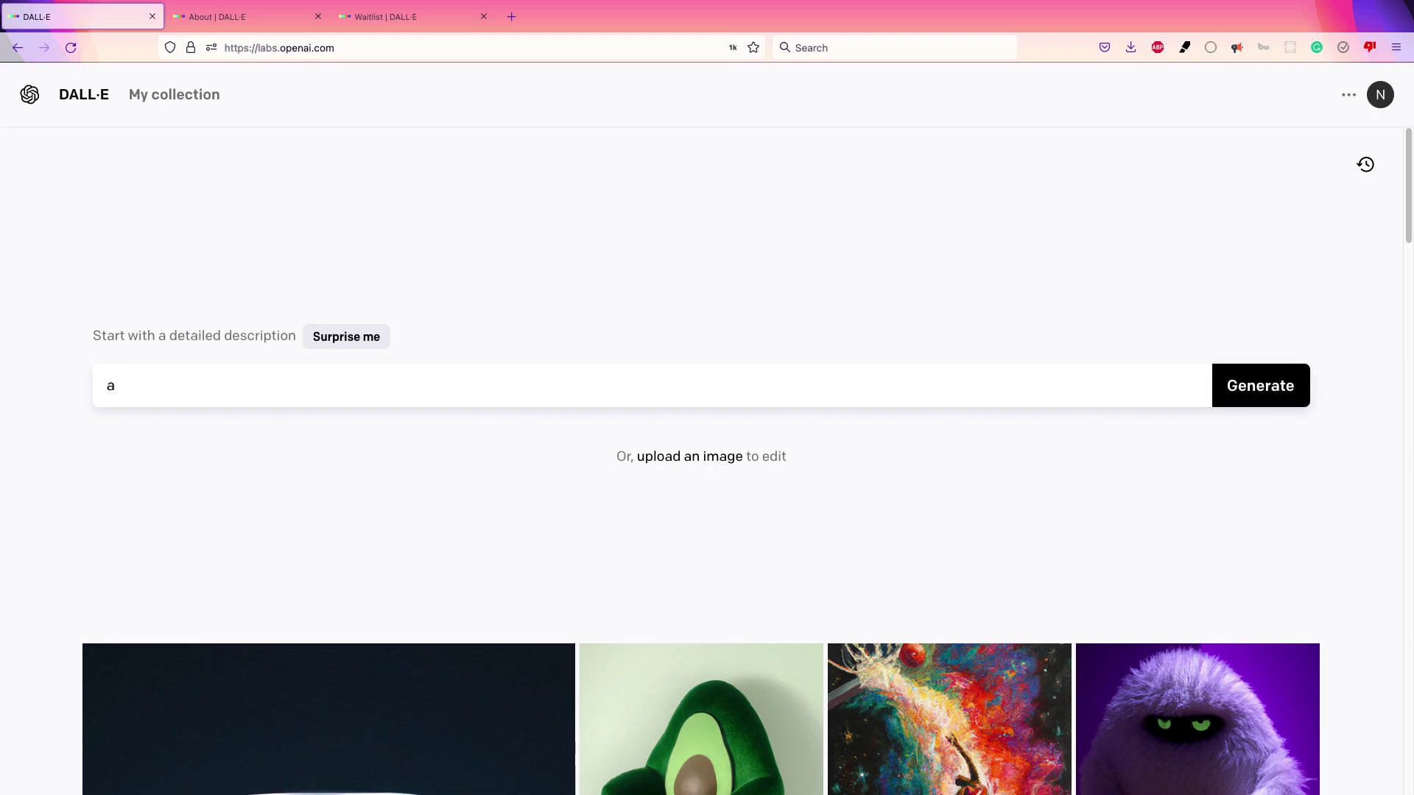
pyautogui.write('bird ')
pyautogui.write('playing guit')
pyautogui.write('ar and ')
pyautogui.write('a bo')
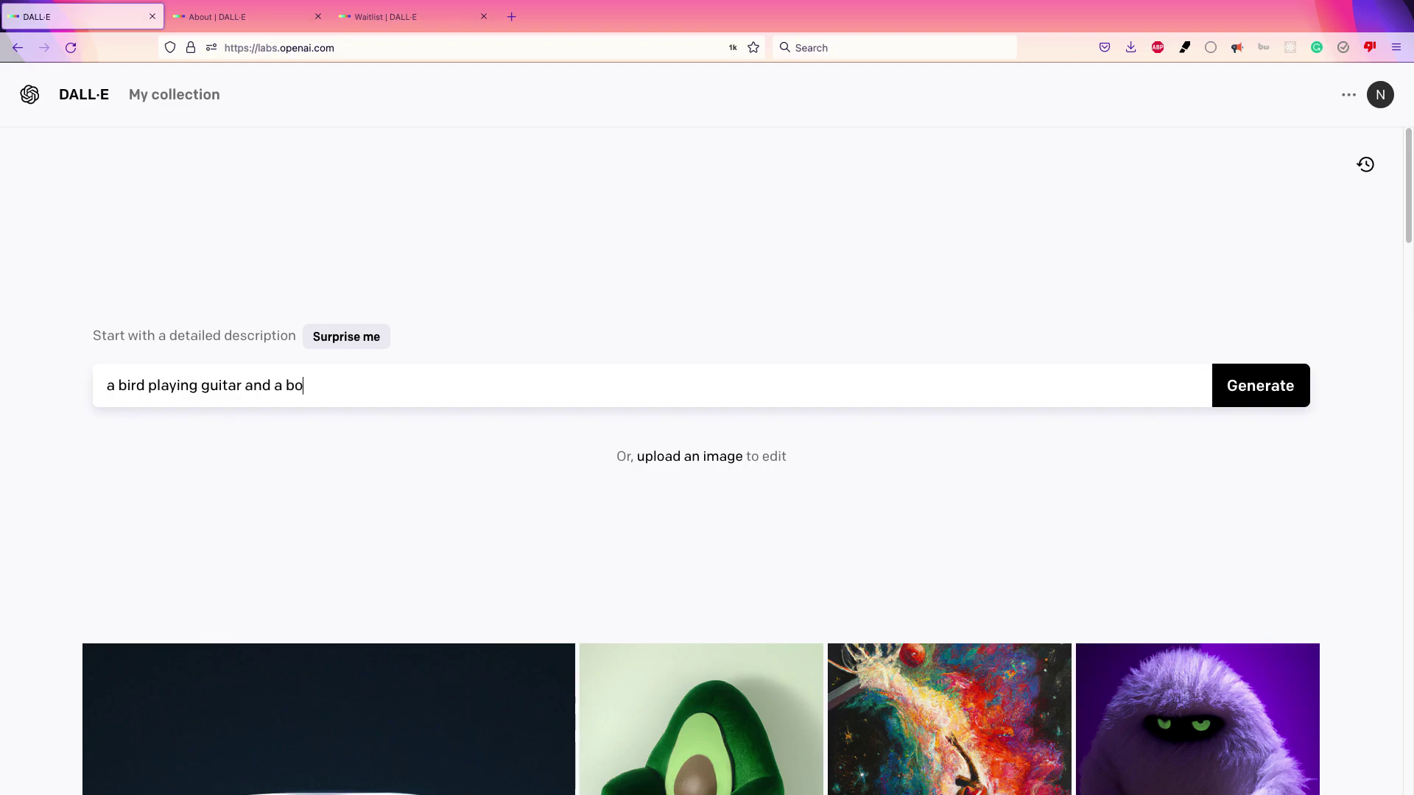
pyautogui.write('y watchin')
pyautogui.write('g the bird')
pyautogui.click(1262, 399)
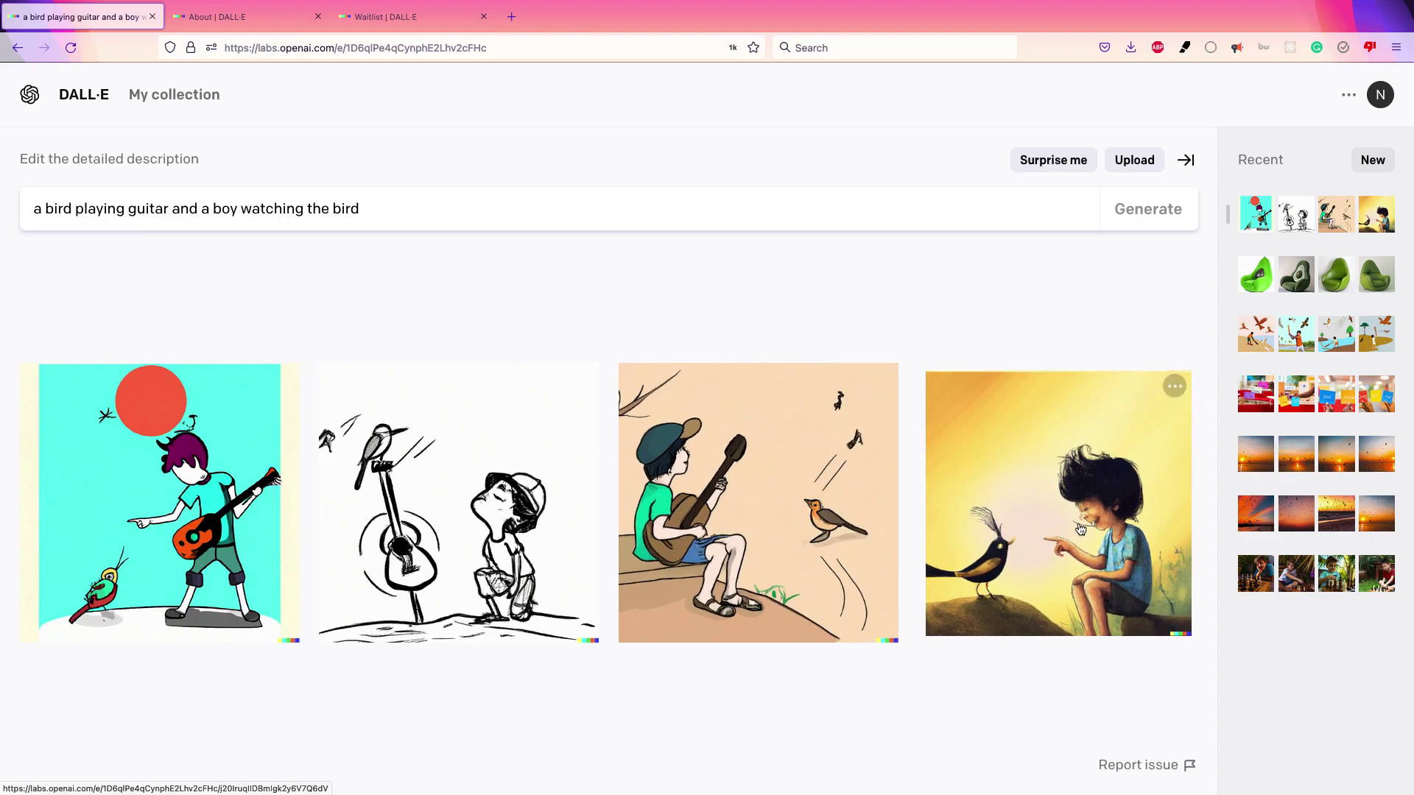
# View the boy-strumming-guitar result up close, then return to the four results.
pyautogui.click(832, 522)
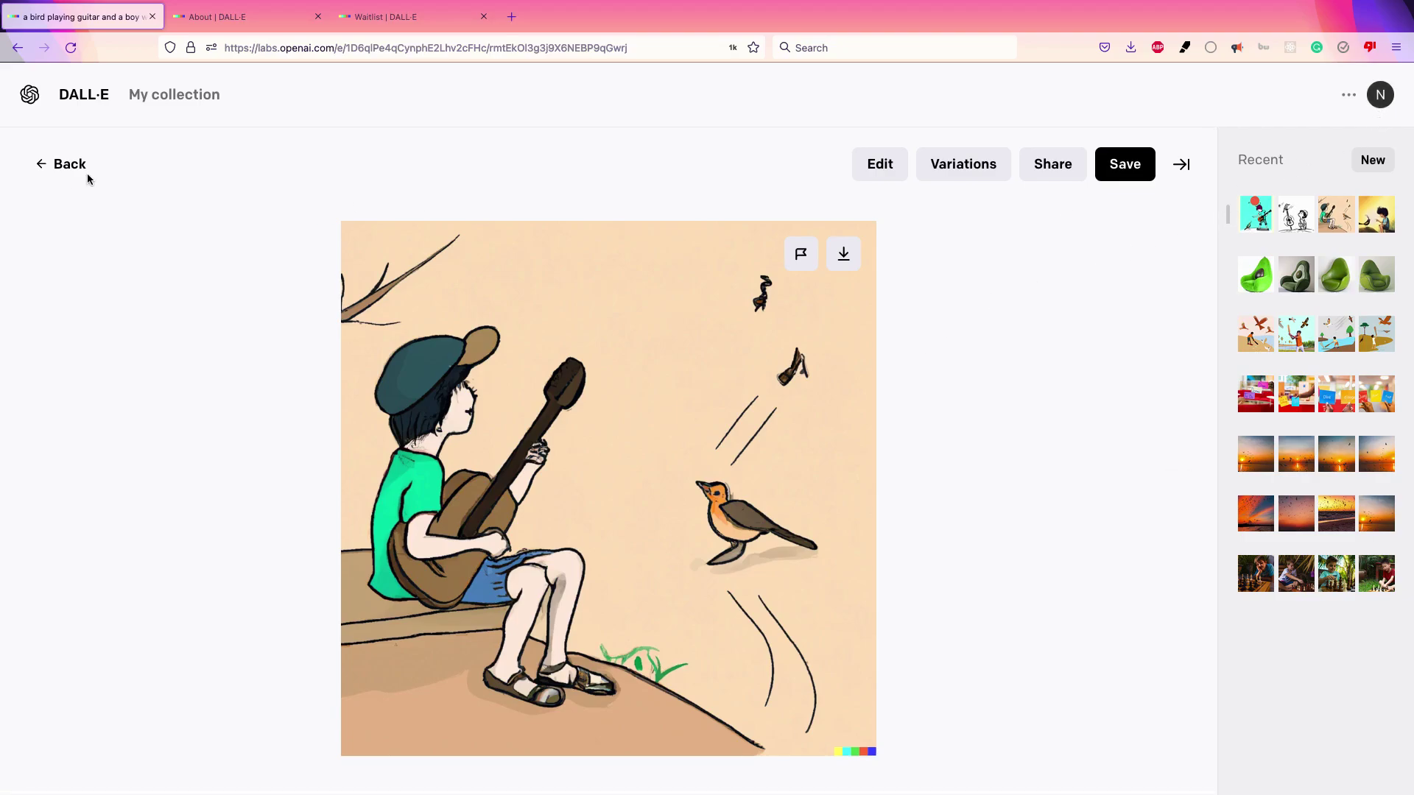
pyautogui.click(65, 172)
pyautogui.moveTo(441, 207); pyautogui.dragTo(87, 190)
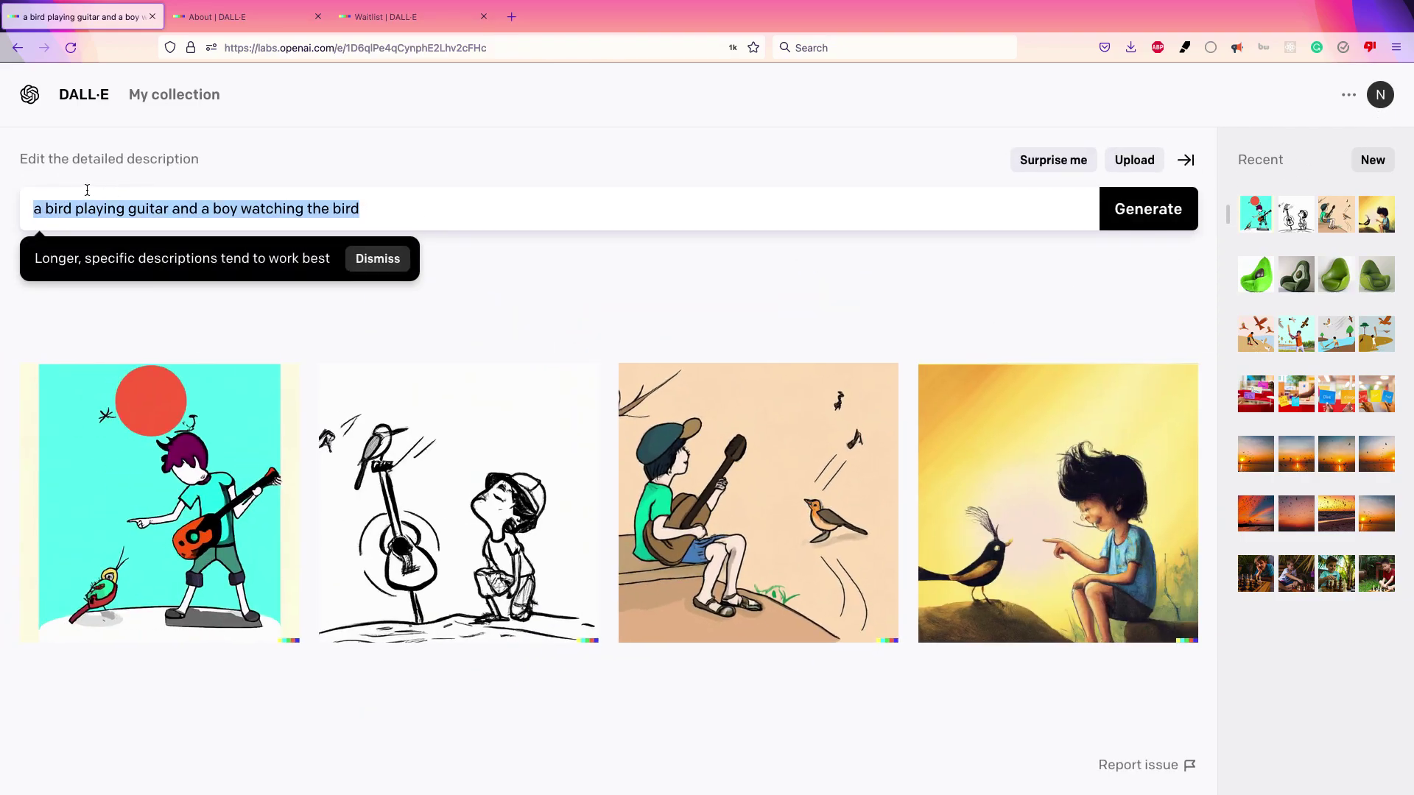
# Generate images for 'a car moving through the clouds and its raining heavily', then check remaining credits.
pyautogui.write('a car ')
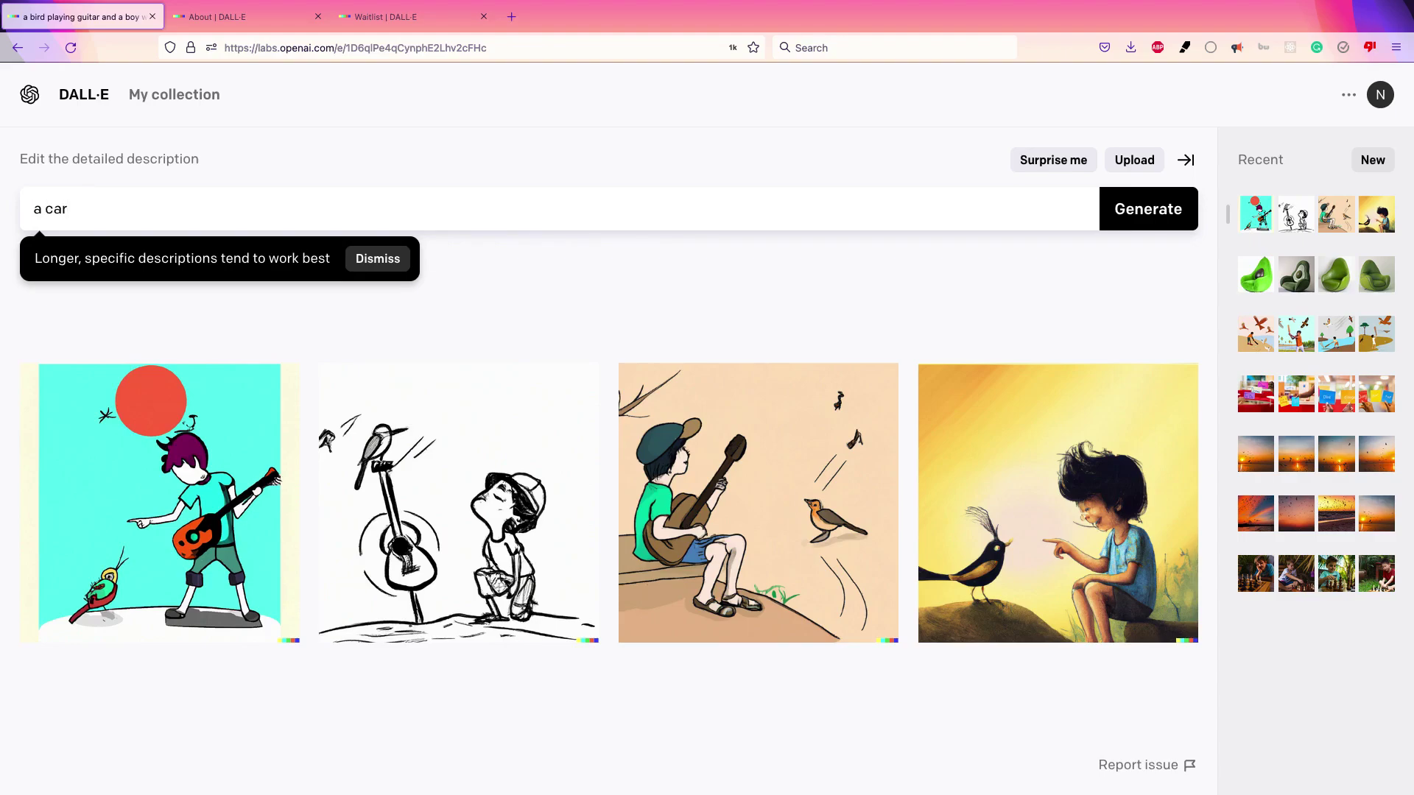
pyautogui.write('movi')
pyautogui.write('ng throug')
pyautogui.write('h the clouds a')
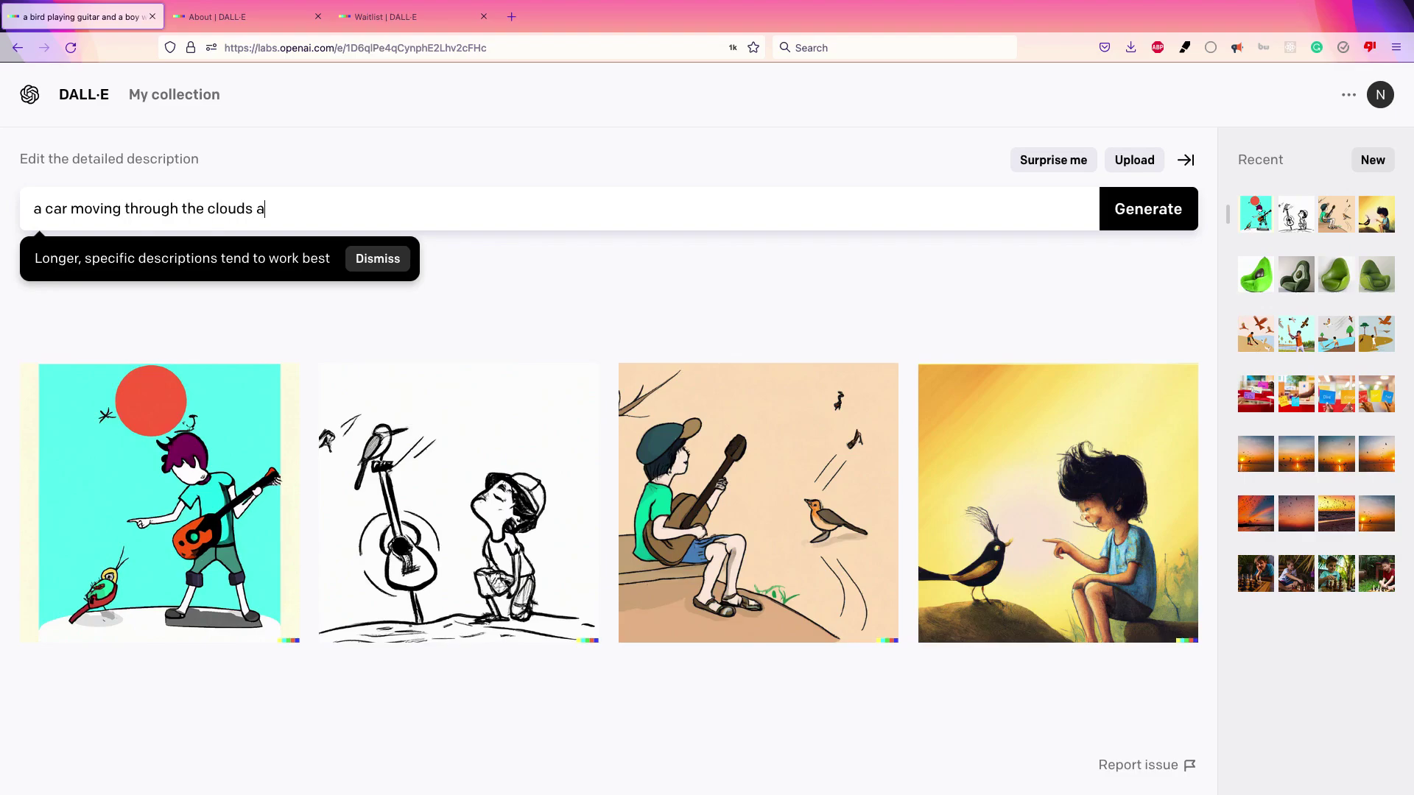
pyautogui.write('nd it')
pyautogui.press('BackSpace')
pyautogui.press('BackSpace')
pyautogui.write('its rain')
pyautogui.press('BackSpace')
pyautogui.press('BackSpace')
pyautogui.write('ining heavily')
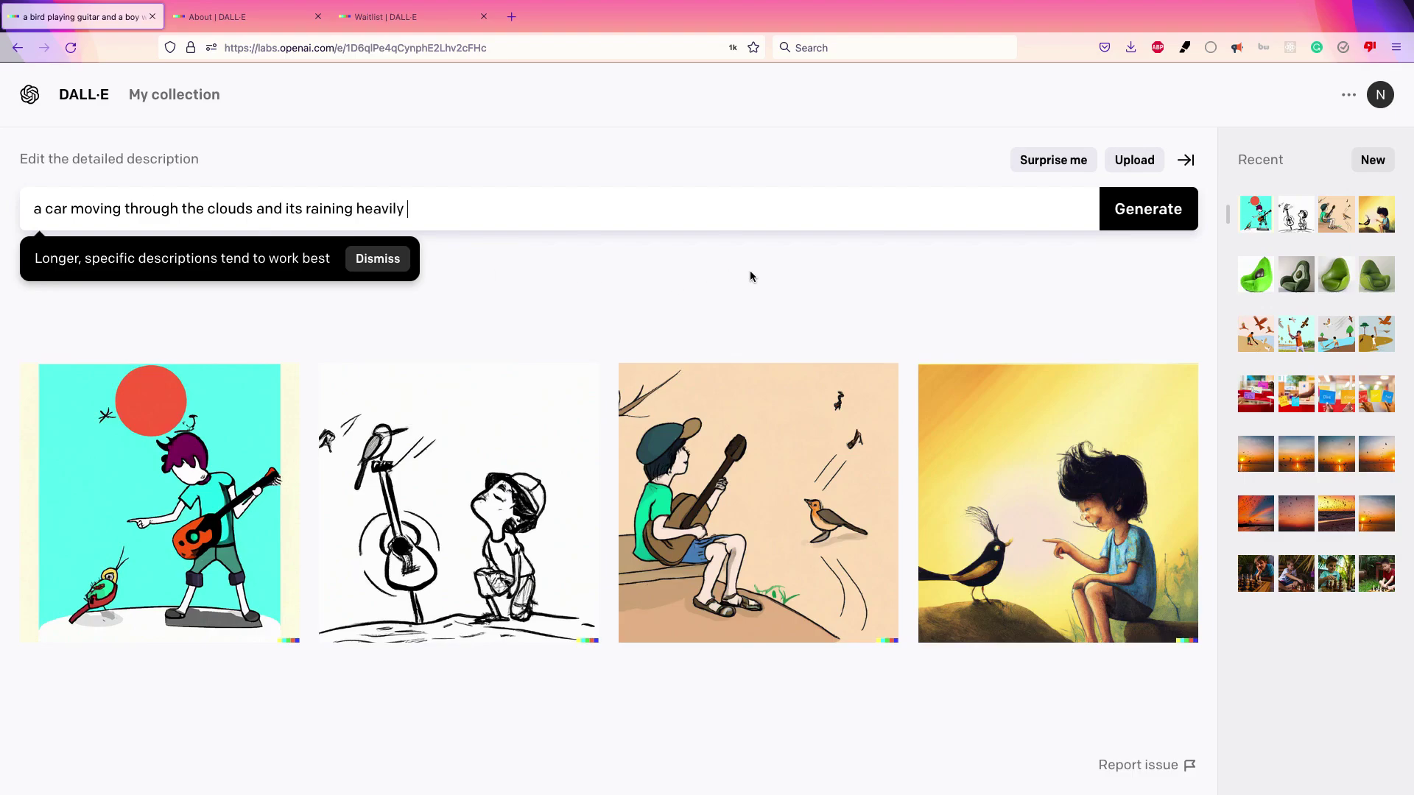
pyautogui.click(1132, 214)
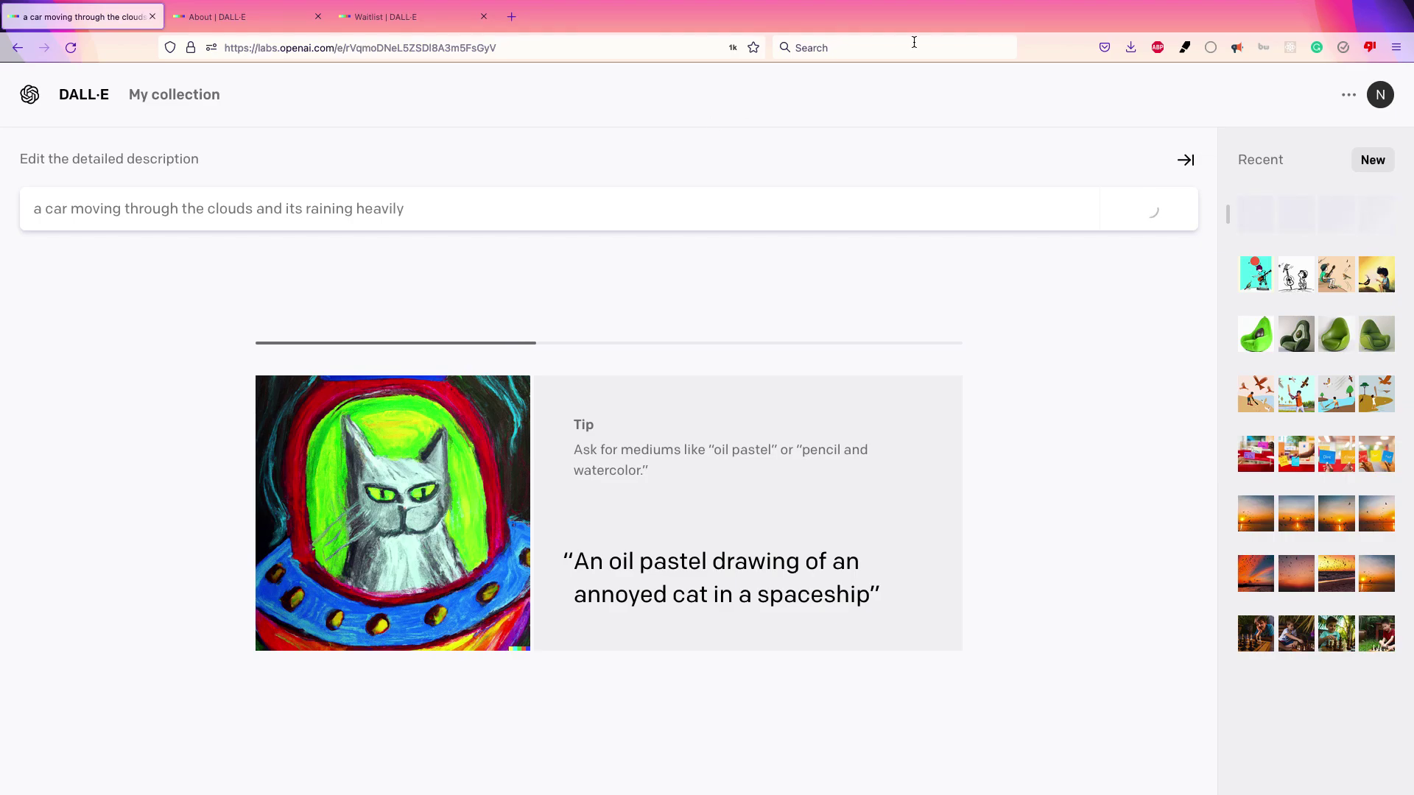
pyautogui.click(1380, 94)
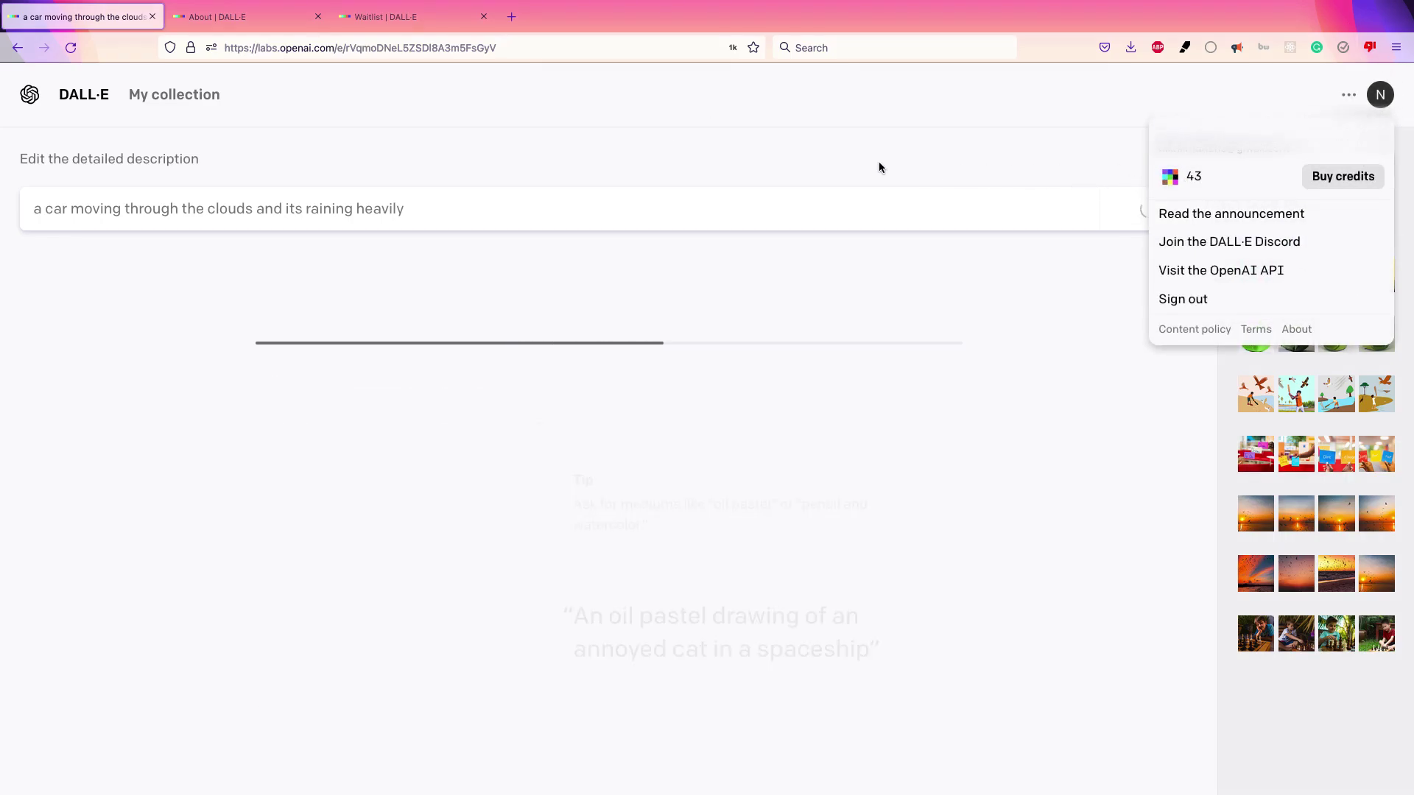
# Close the account options and view the foggy van result up close before returning to the grid.
pyautogui.click(878, 167)
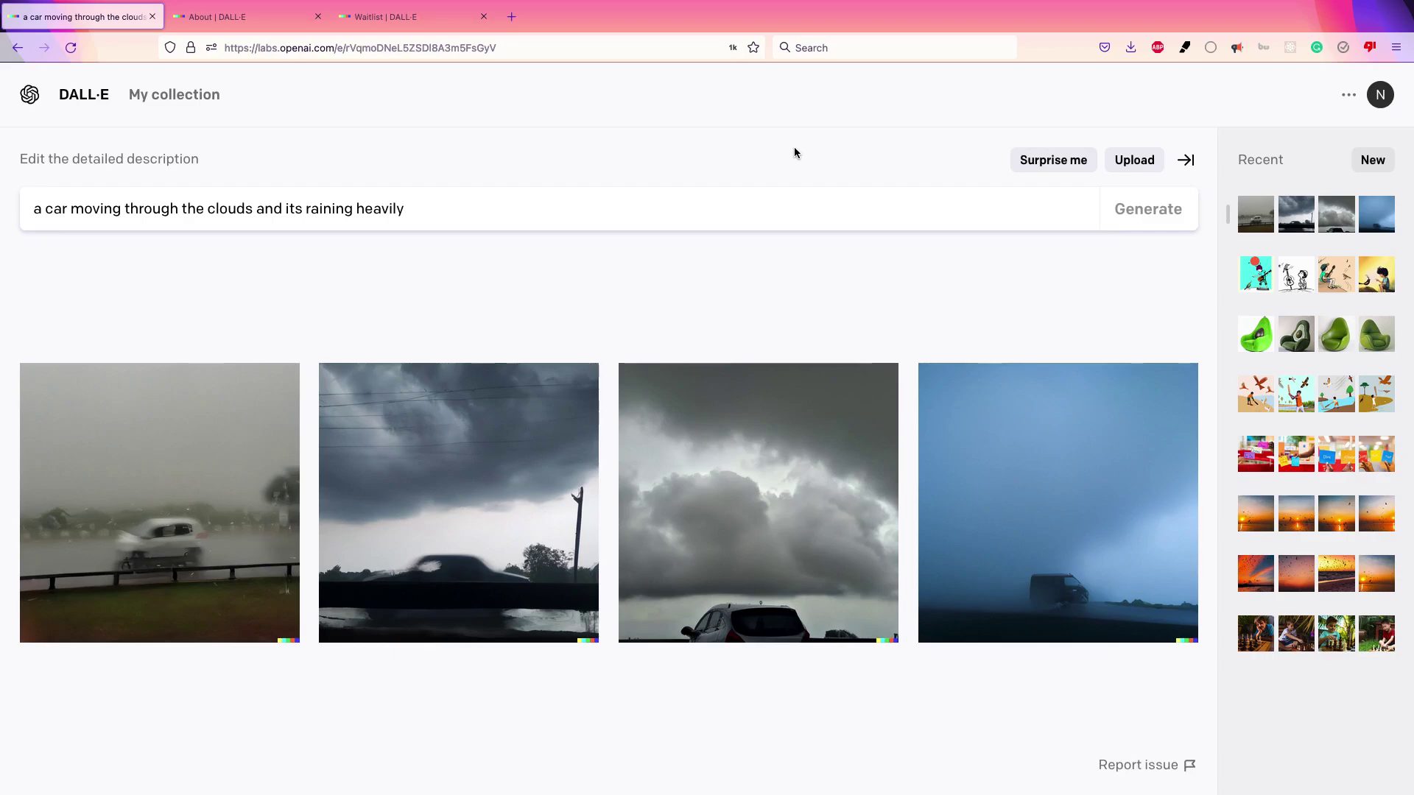
pyautogui.click(1105, 592)
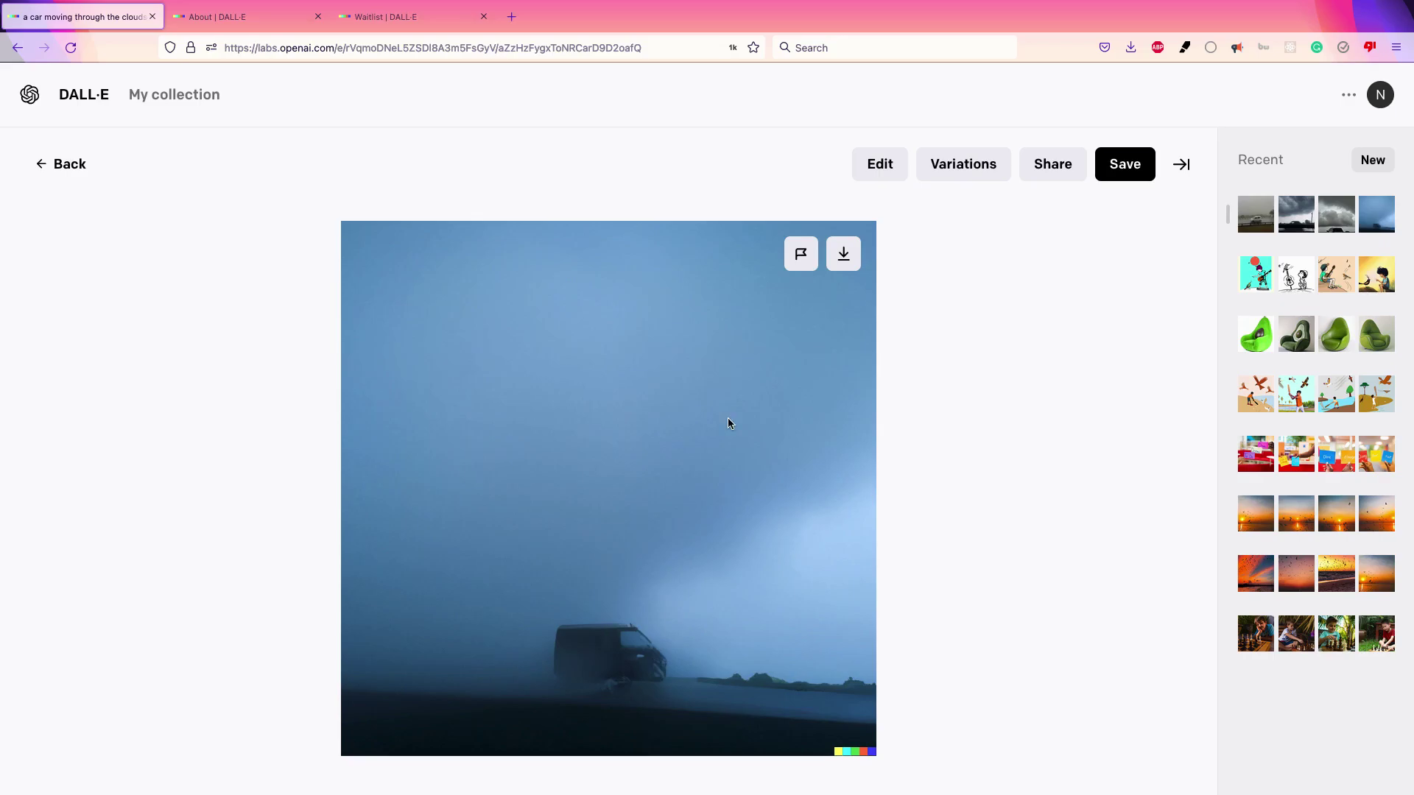
pyautogui.click(66, 166)
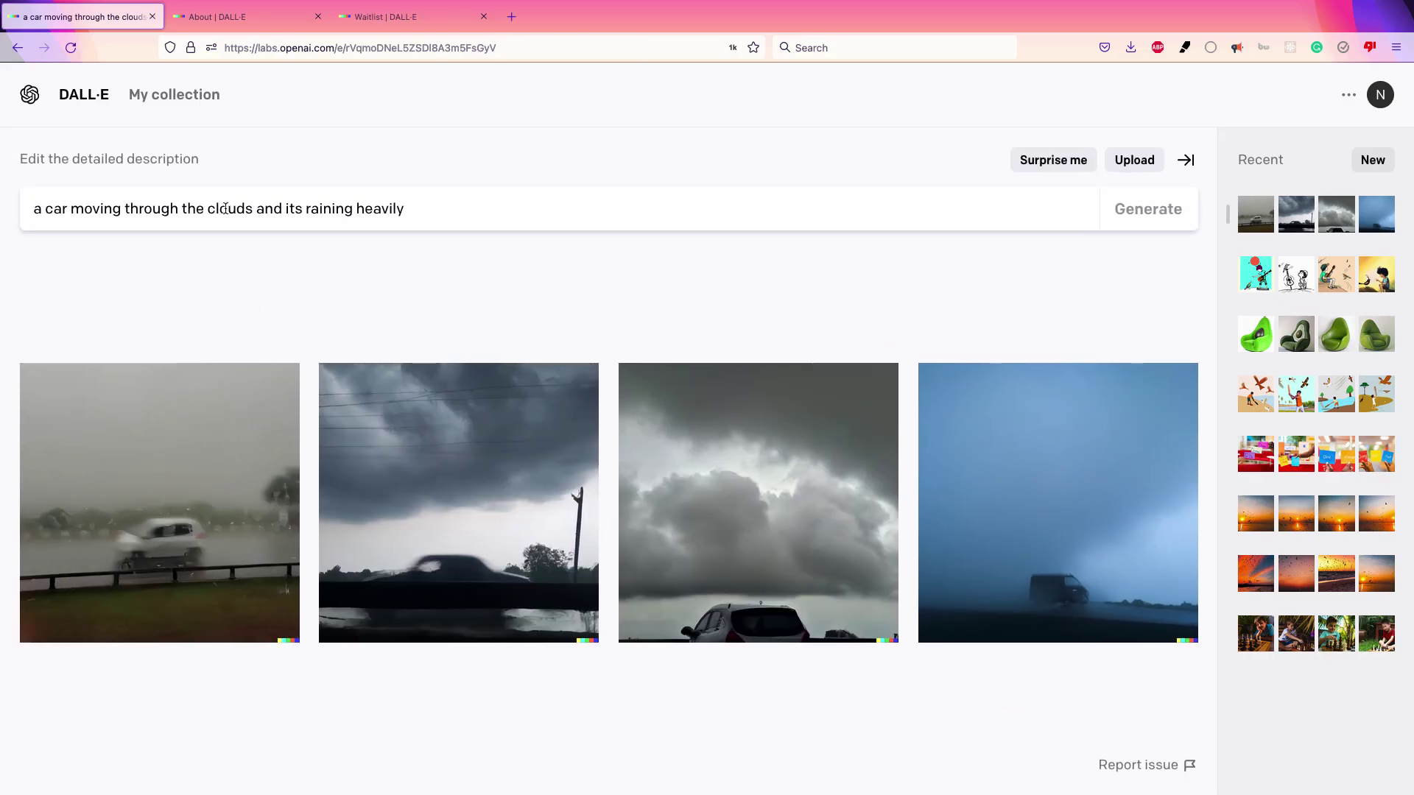
pyautogui.tripleClick(226, 209)
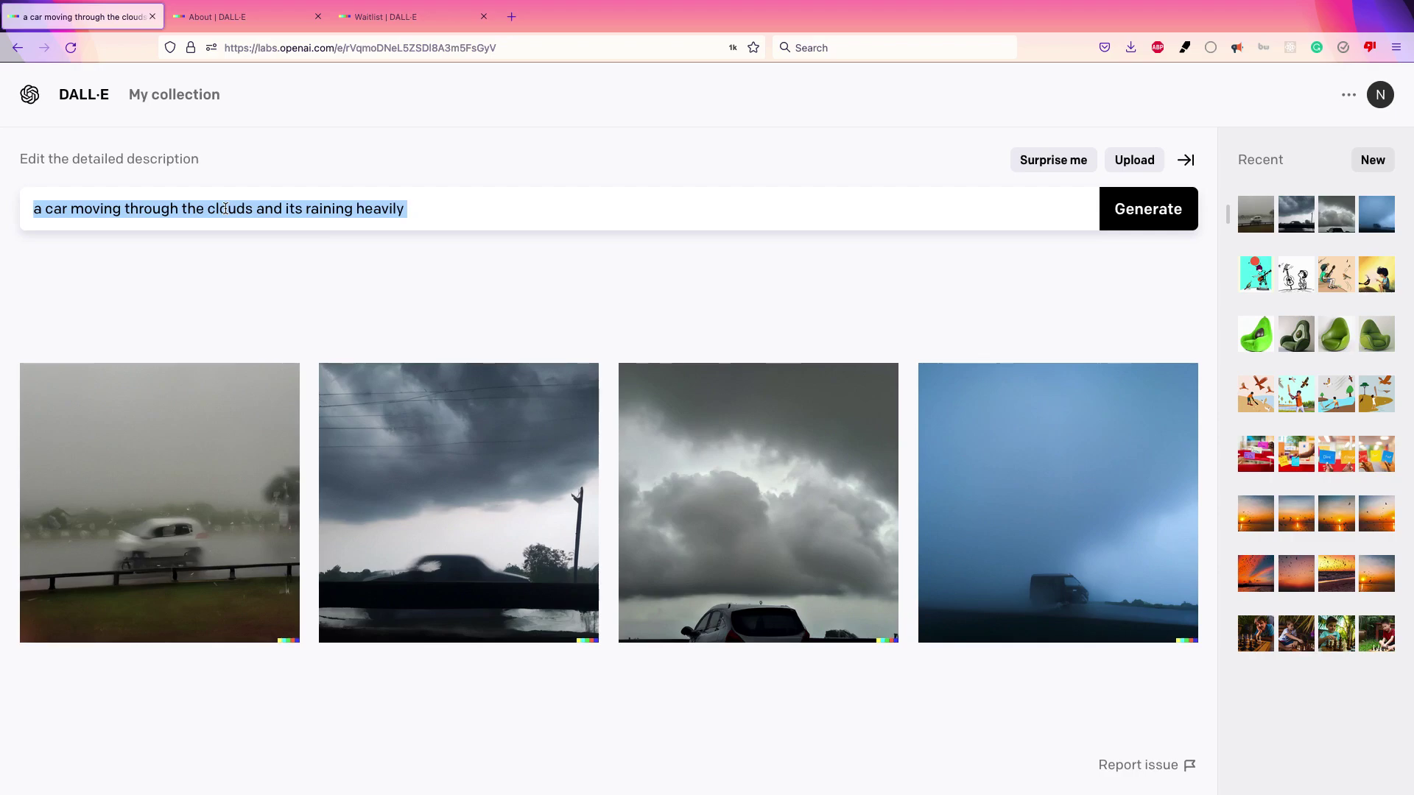
# Replace the description with 'early man sitting in his cave and programming a computer' and submit it.
pyautogui.write('ear')
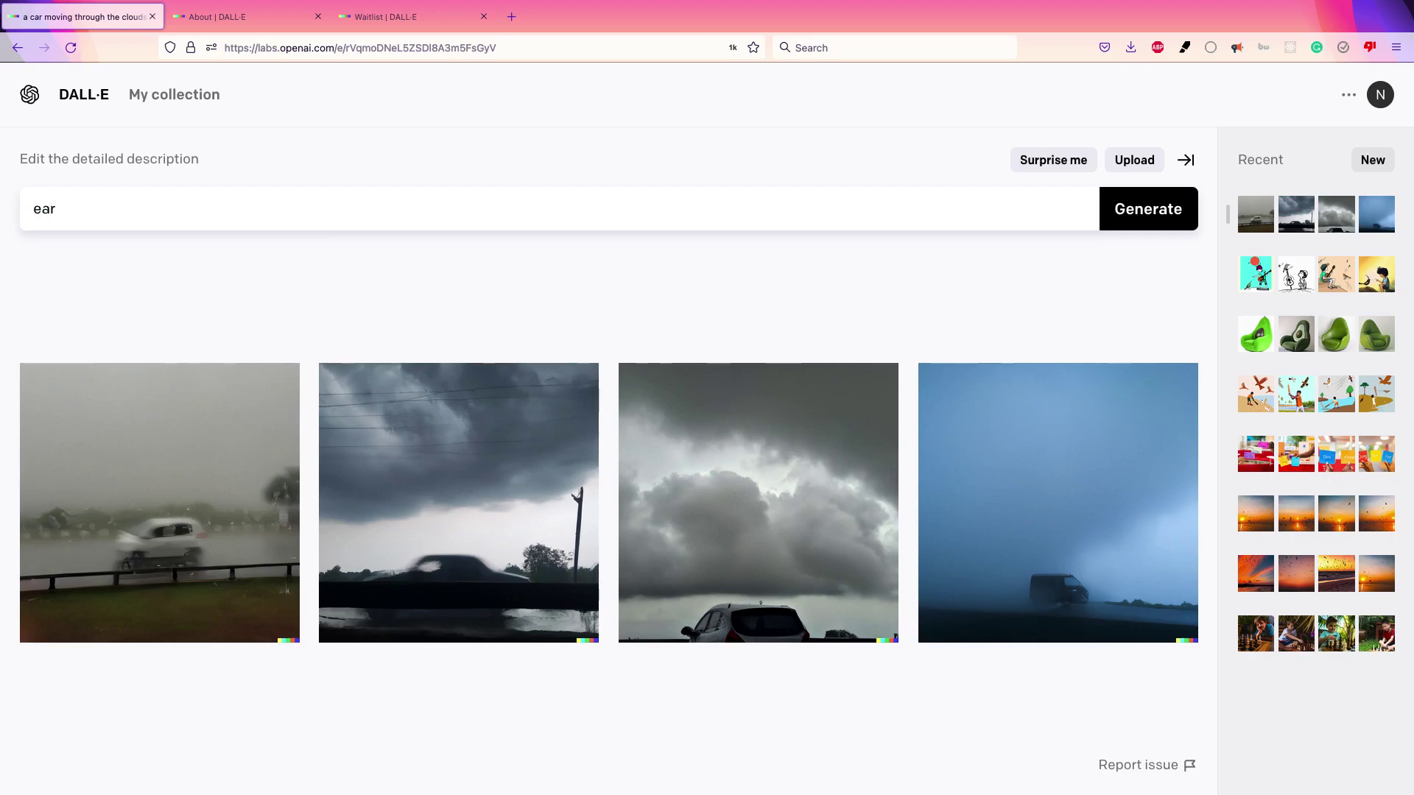
pyautogui.write('ly man sitting in his')
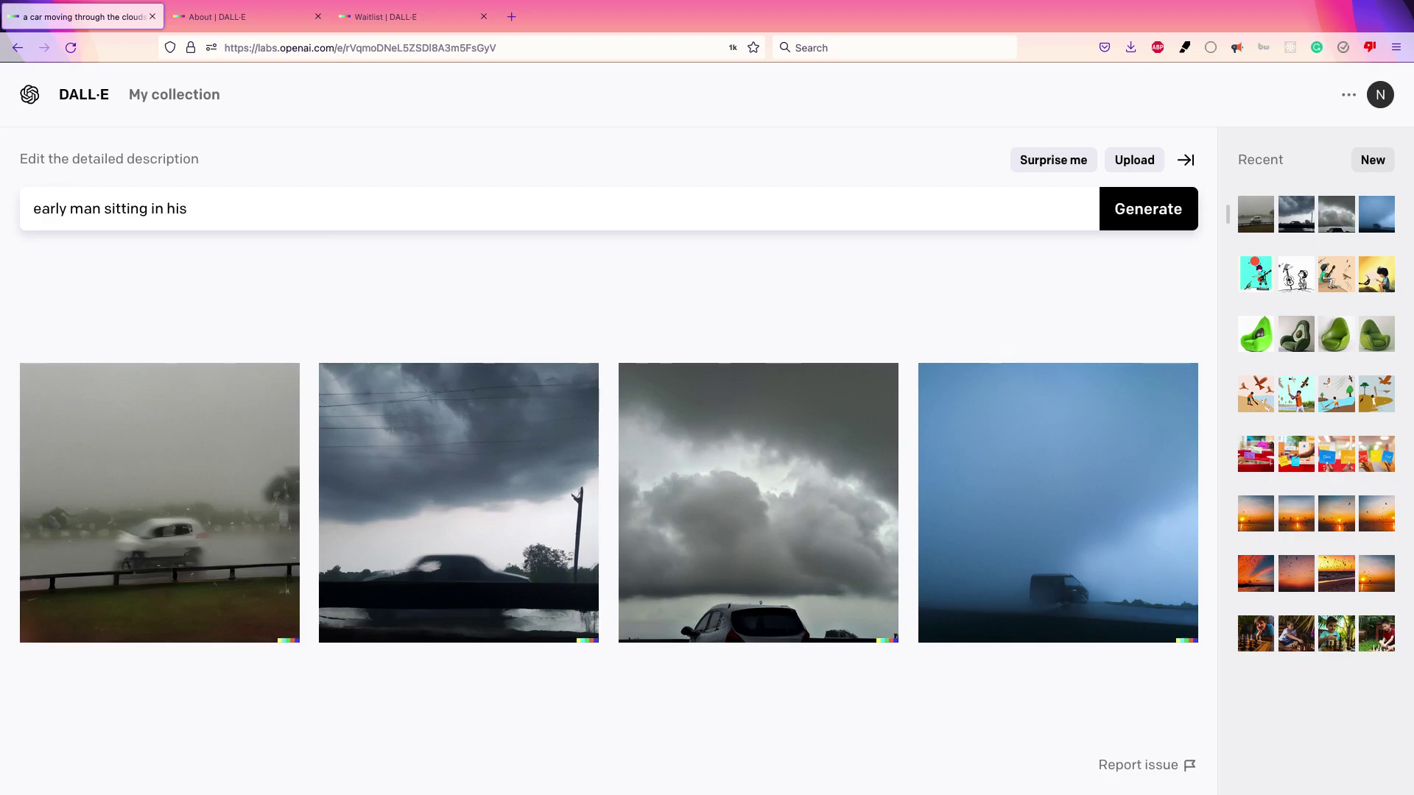
pyautogui.write(' cave and')
pyautogui.write('typ')
pyautogui.write('e')
pyautogui.press('BackSpace')
pyautogui.press('BackSpace')
pyautogui.press('BackSpace')
pyautogui.press('BackSpace')
pyautogui.write('programming a c')
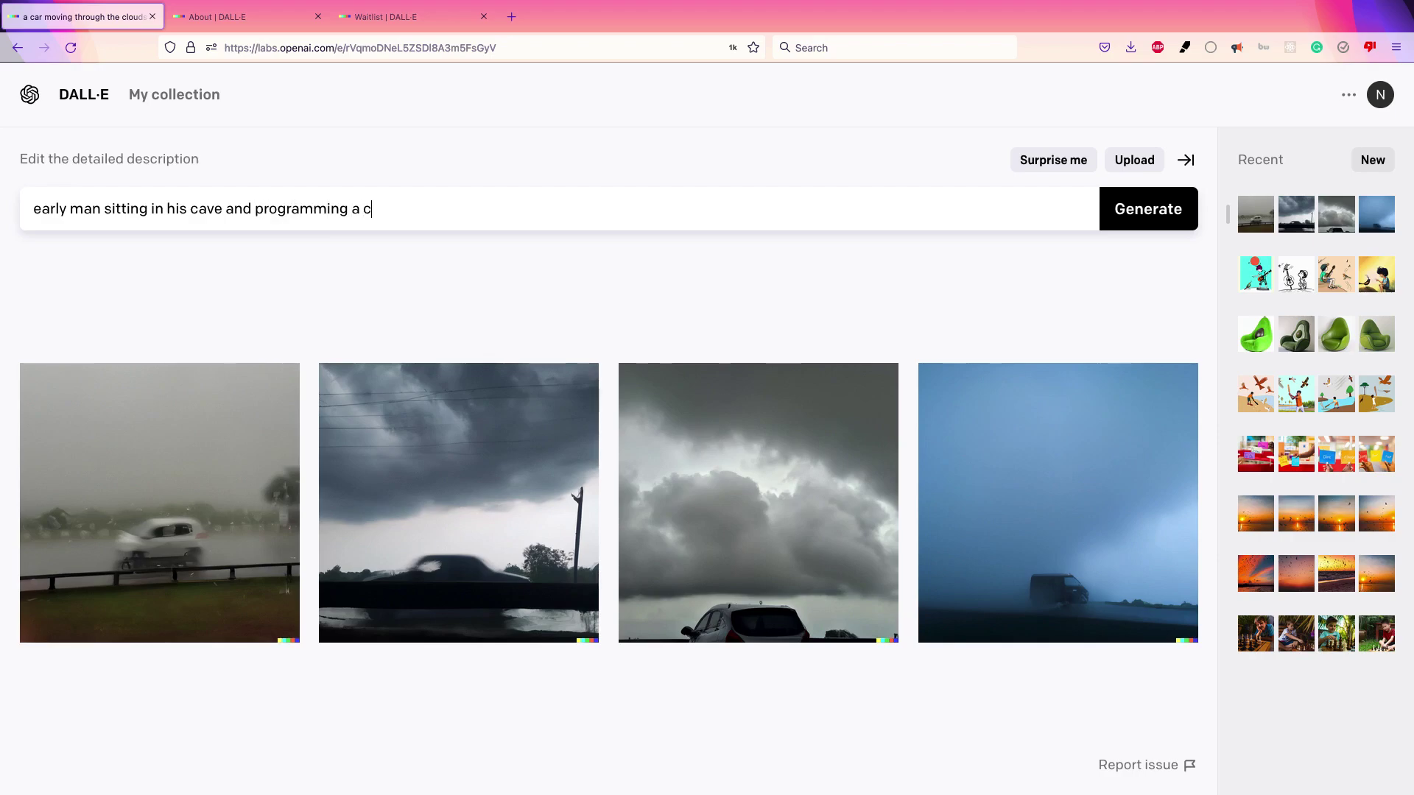
pyautogui.write('om')
pyautogui.press('BackSpace')
pyautogui.press('BackSpace')
pyautogui.write('ompu')
pyautogui.write('ter')
pyautogui.press('Return')
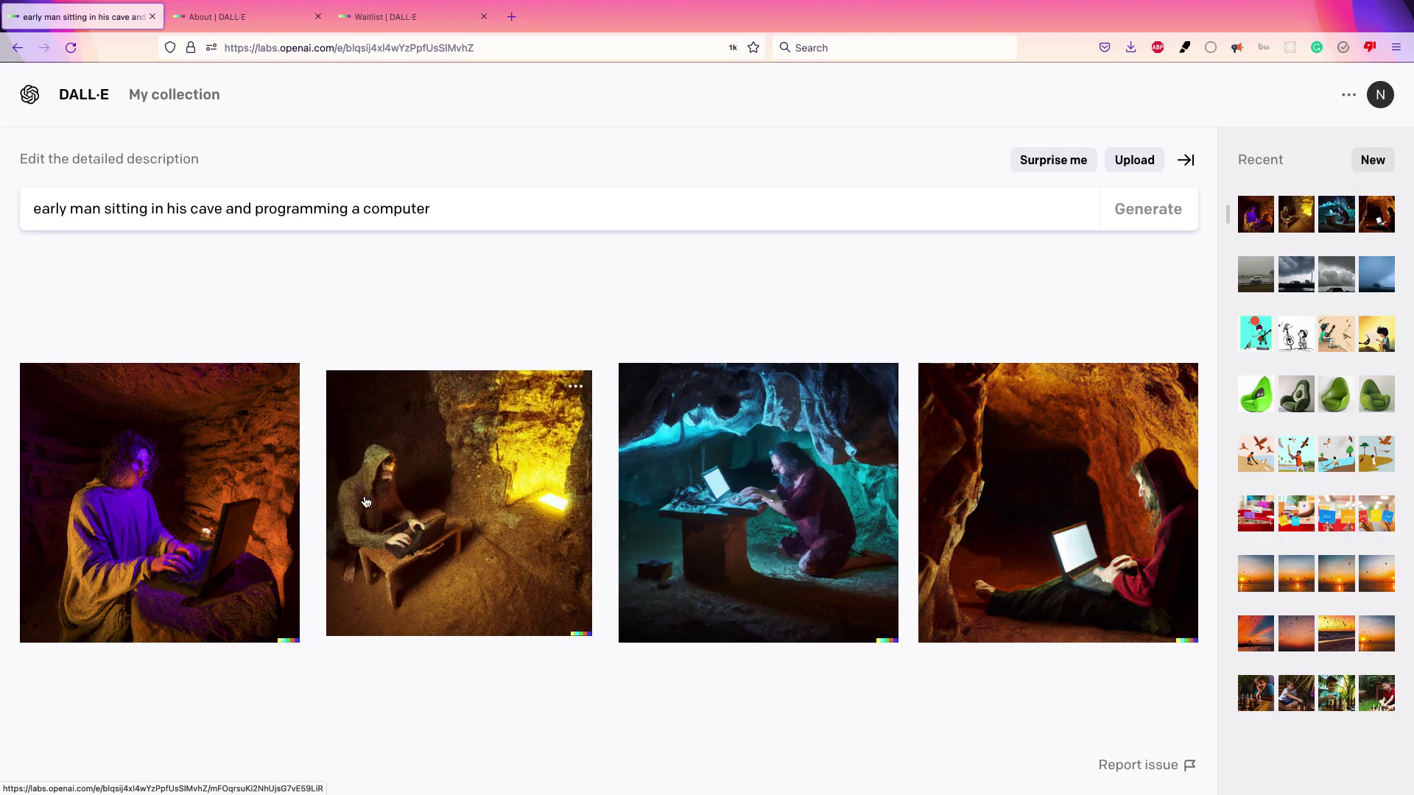
pyautogui.click(405, 26)
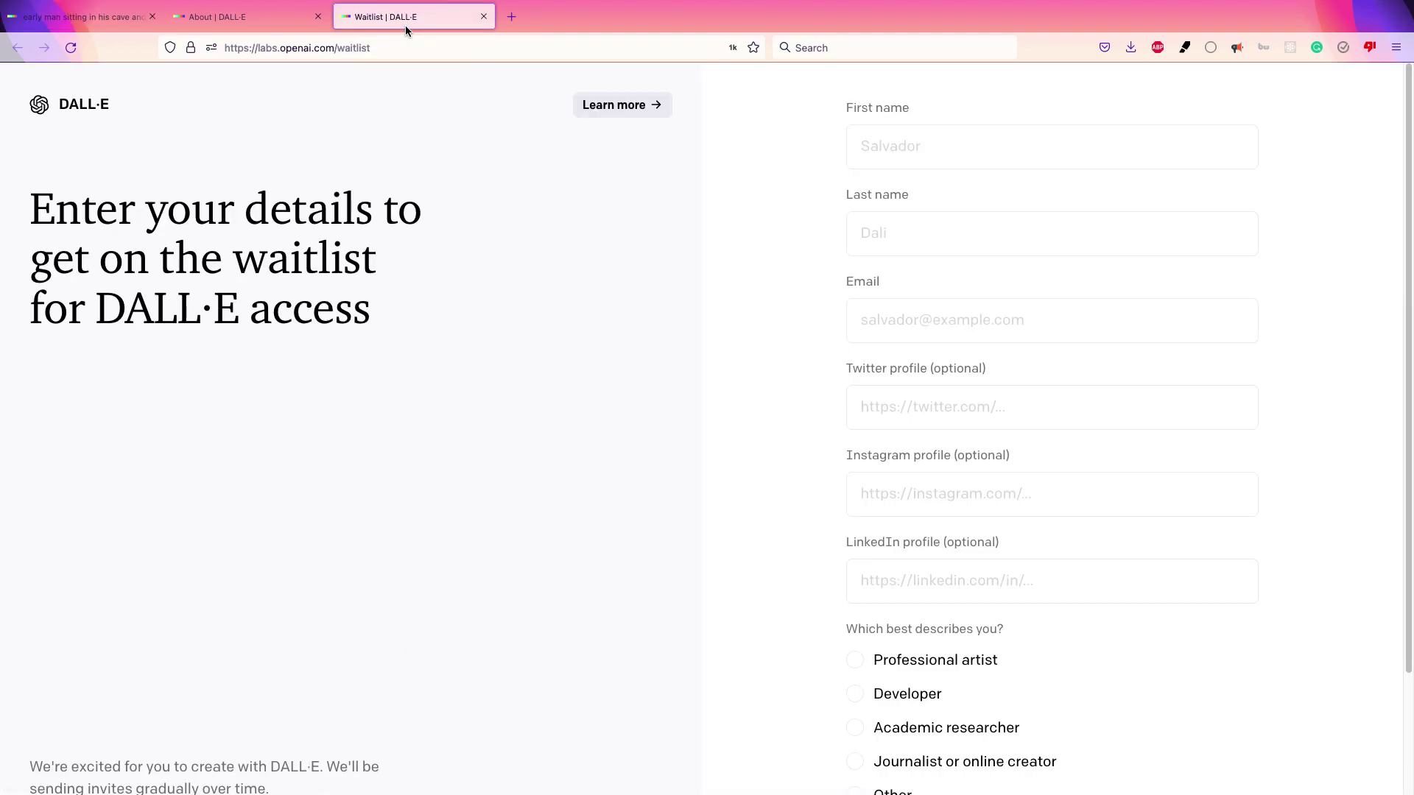
pyautogui.scroll(-3, 1401, 227)
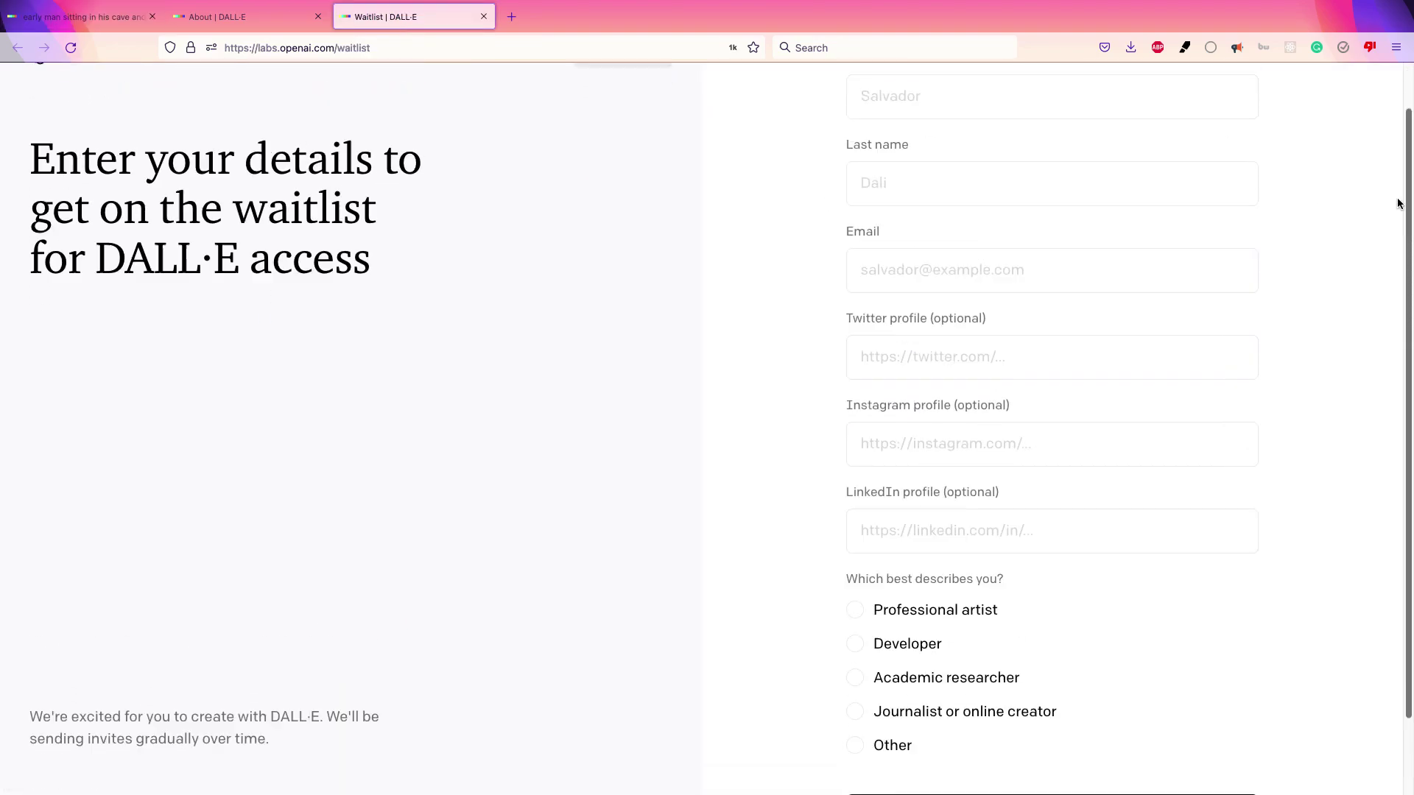
pyautogui.scroll(3, 1402, 227)
pyautogui.click(348, 56)
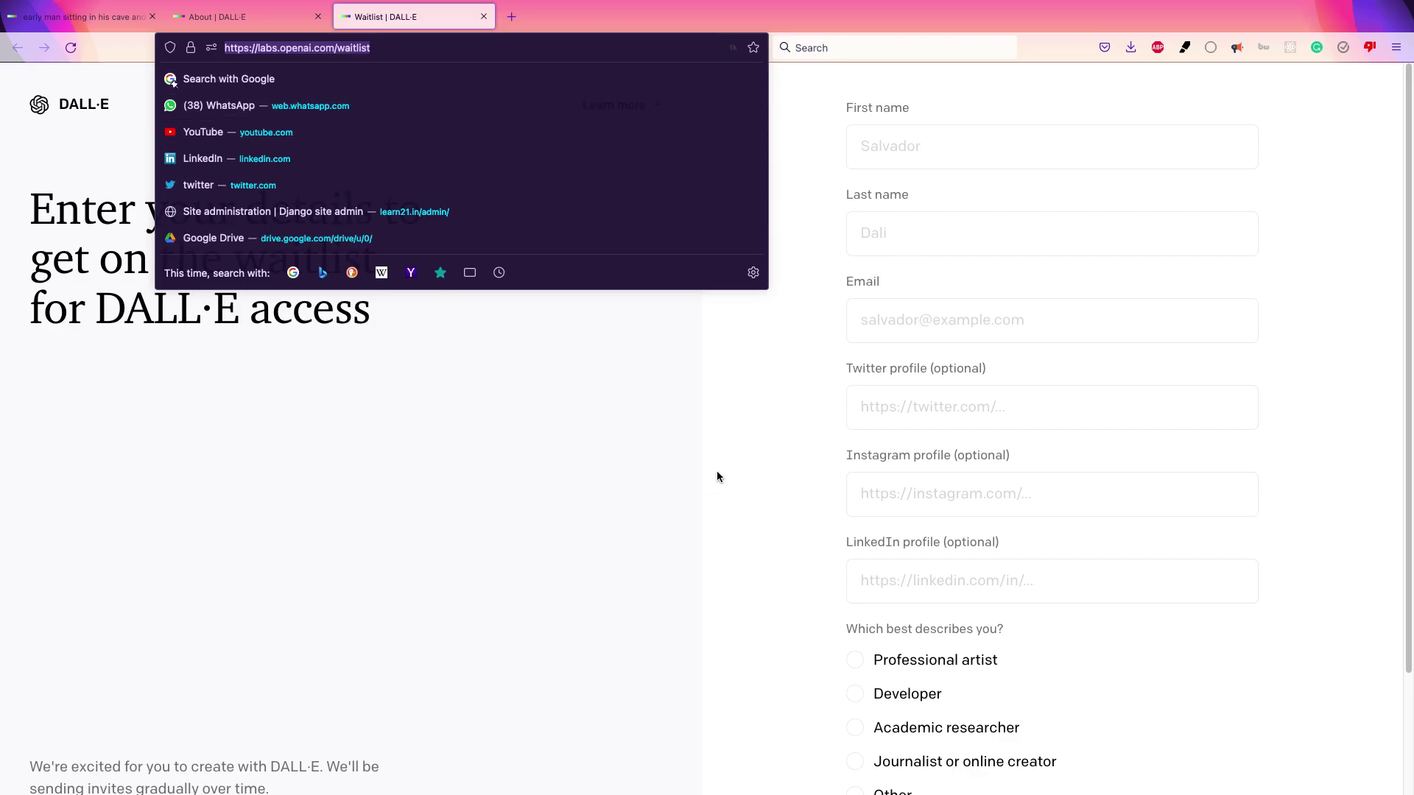
pyautogui.click(718, 470)
pyautogui.click(81, 19)
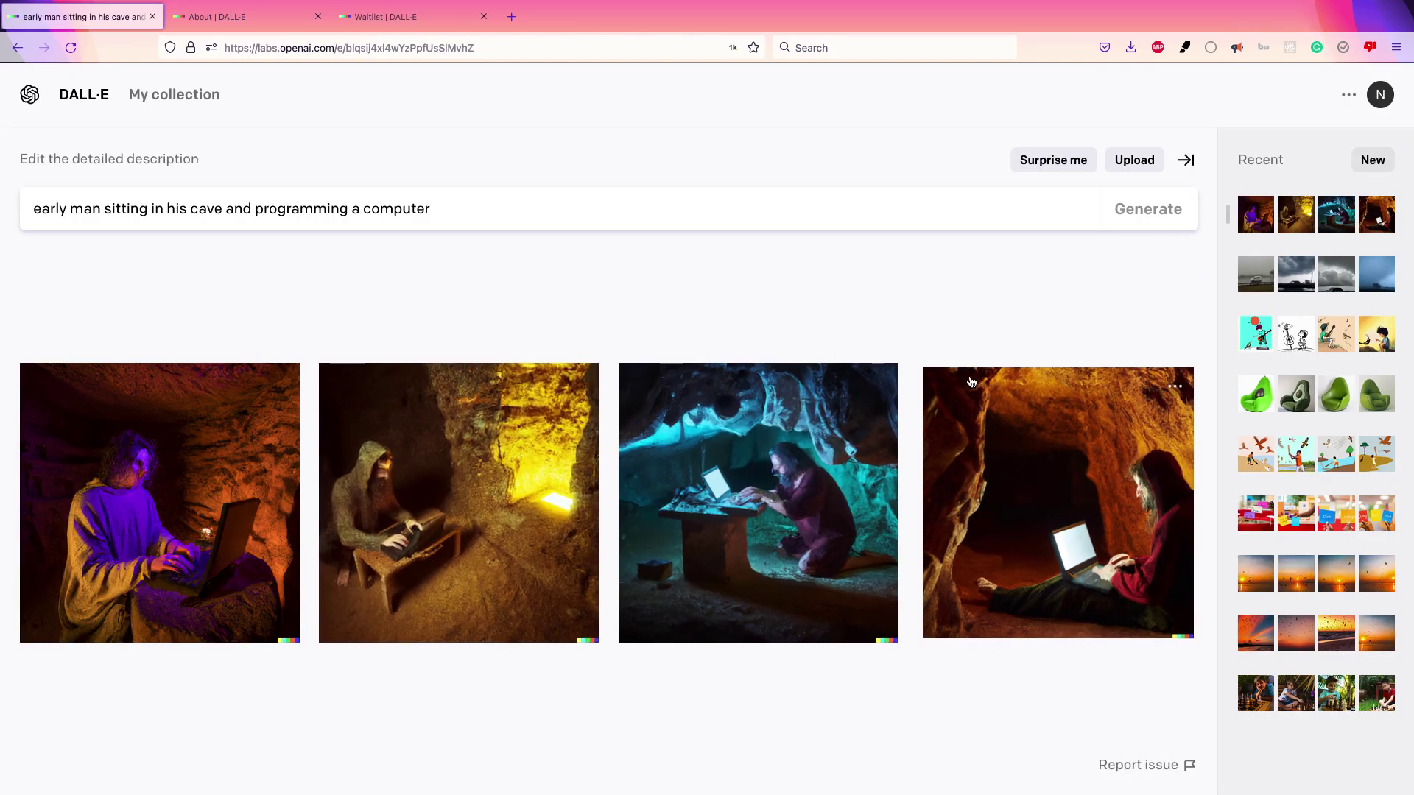
pyautogui.click(1249, 341)
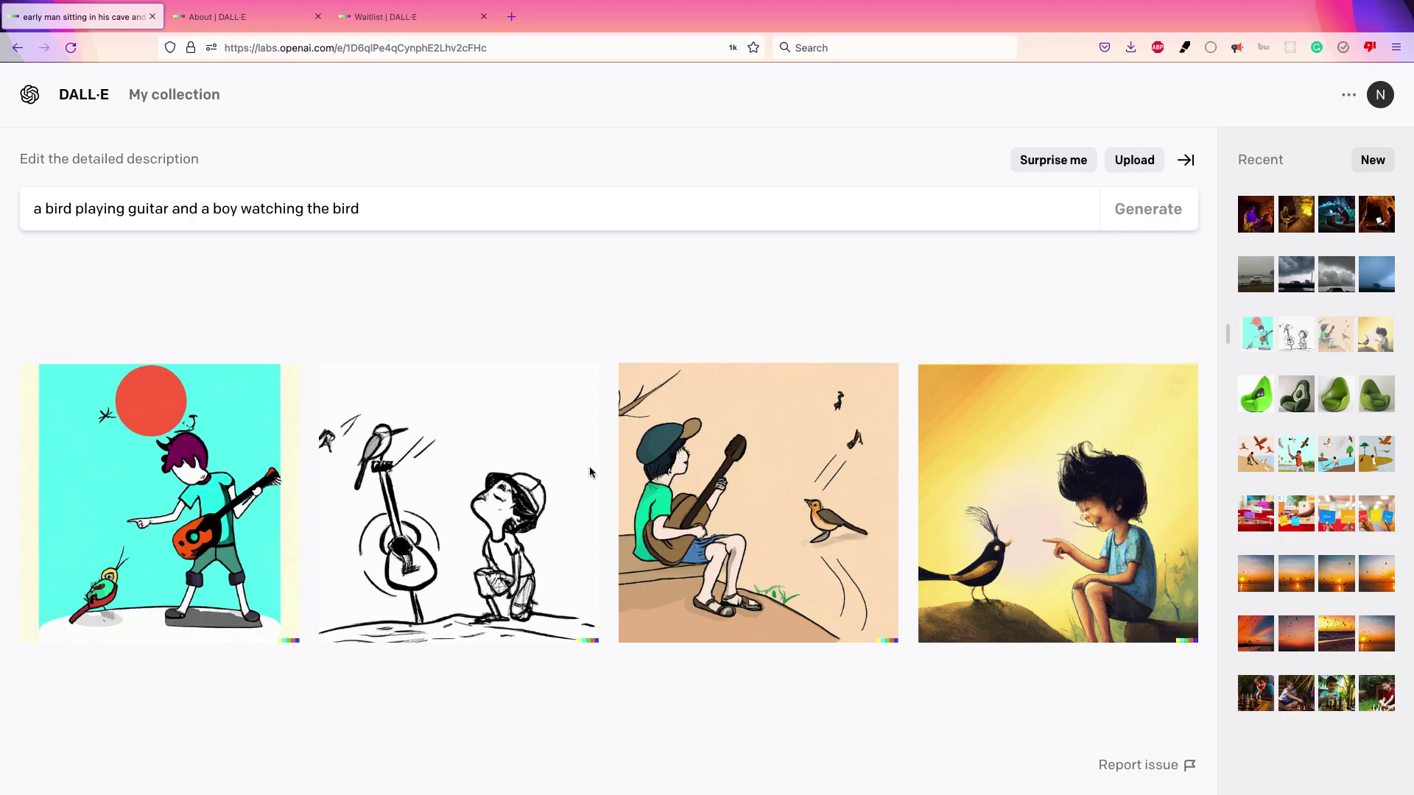
pyautogui.click(1254, 288)
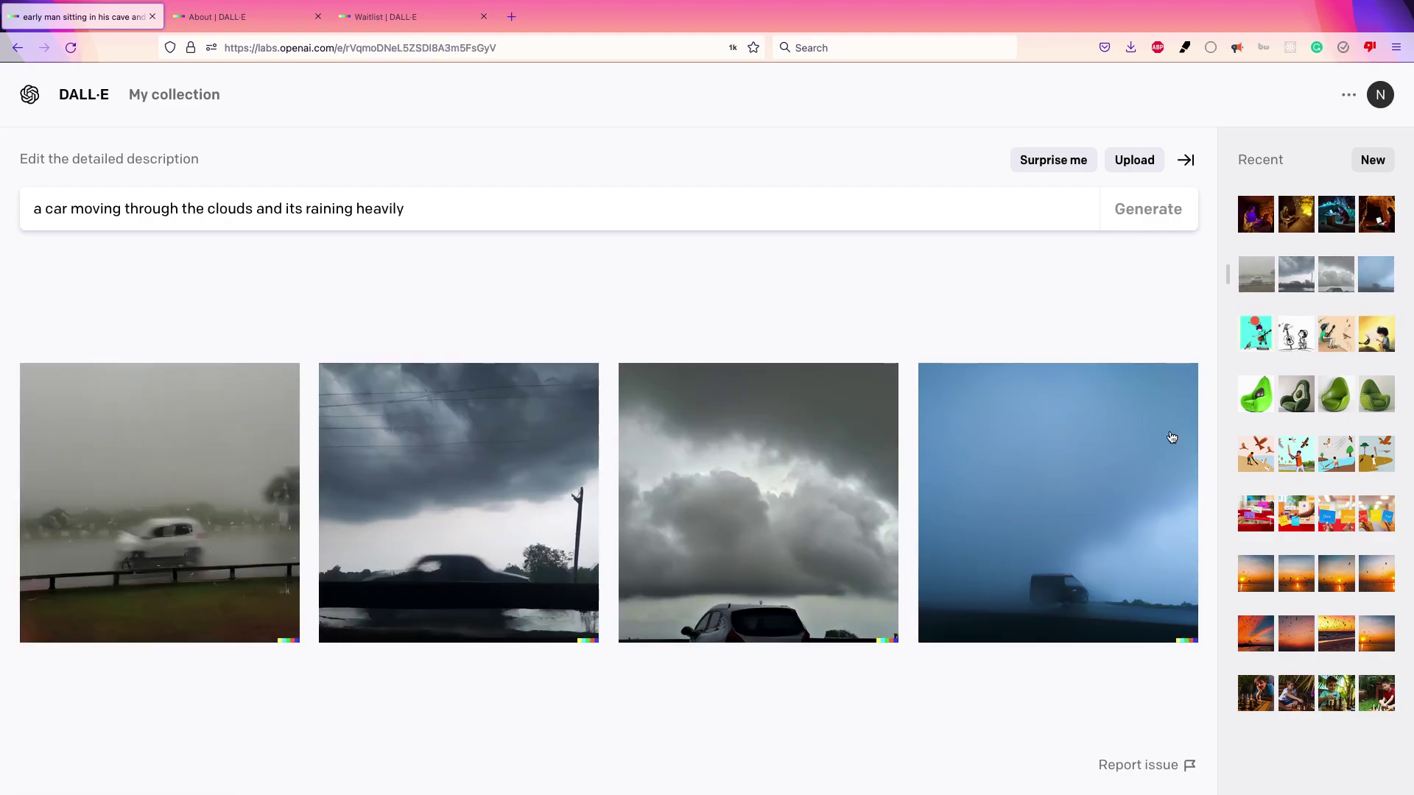
pyautogui.click(1265, 218)
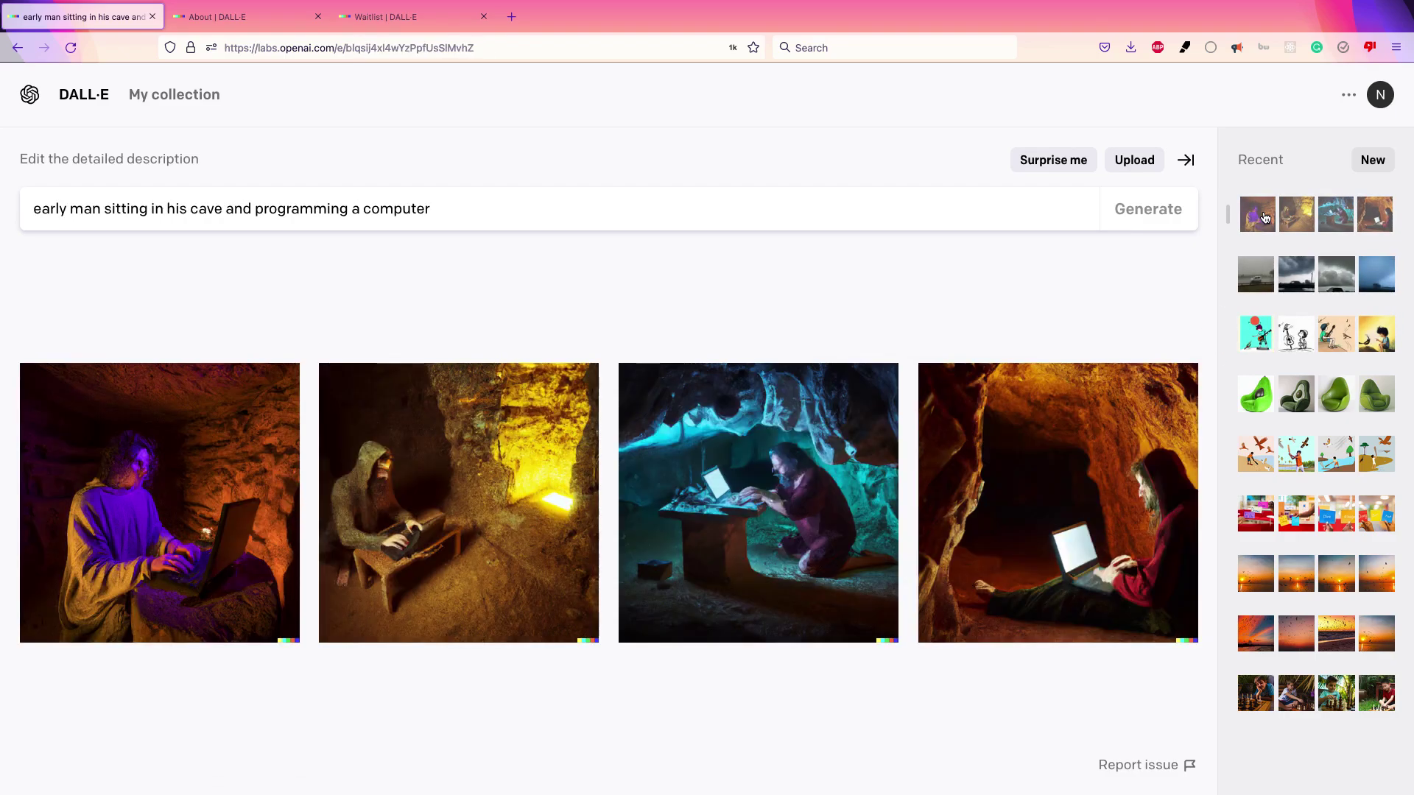